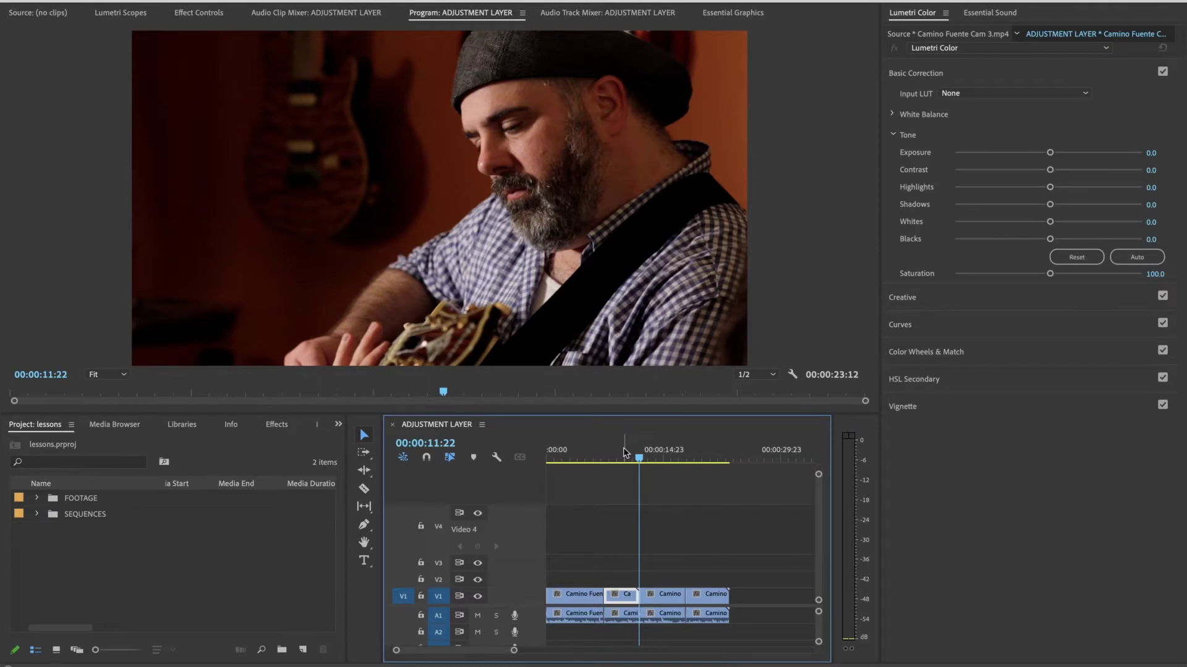
- Review the footage by moving the playhead across all four clips of the sequence
{"action": "left_click_drag", "start_coordinate": [553, 454], "coordinate": [724, 458]}
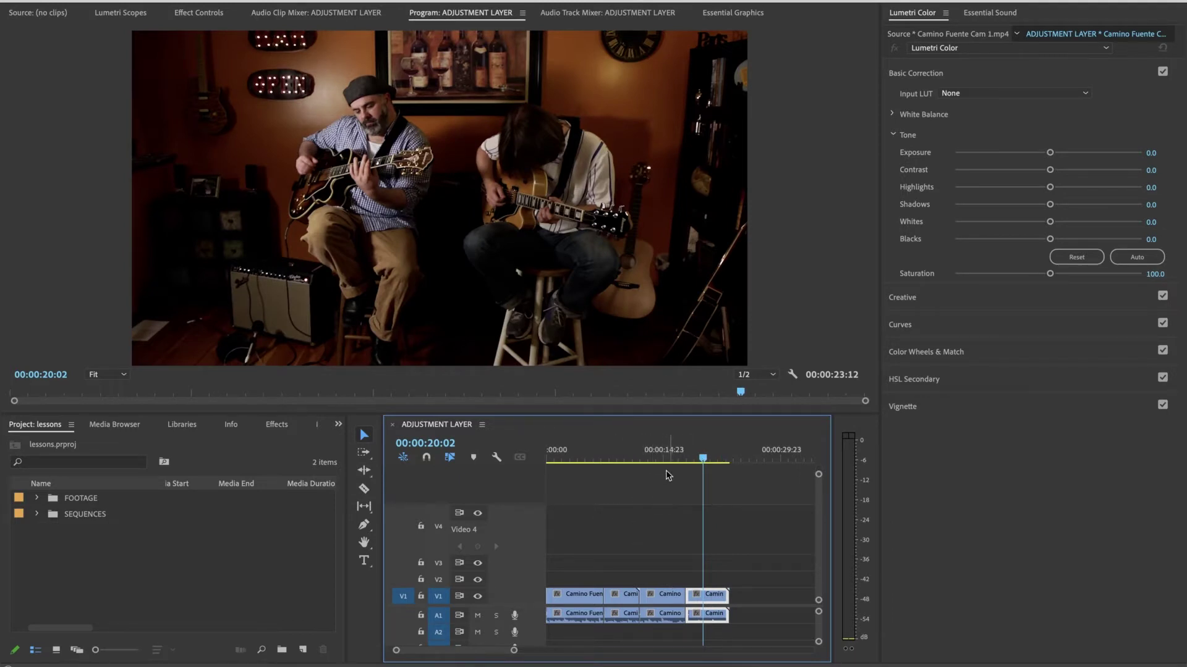
{"action": "left_click", "coordinate": [643, 455]}
{"action": "left_click", "coordinate": [606, 455]}
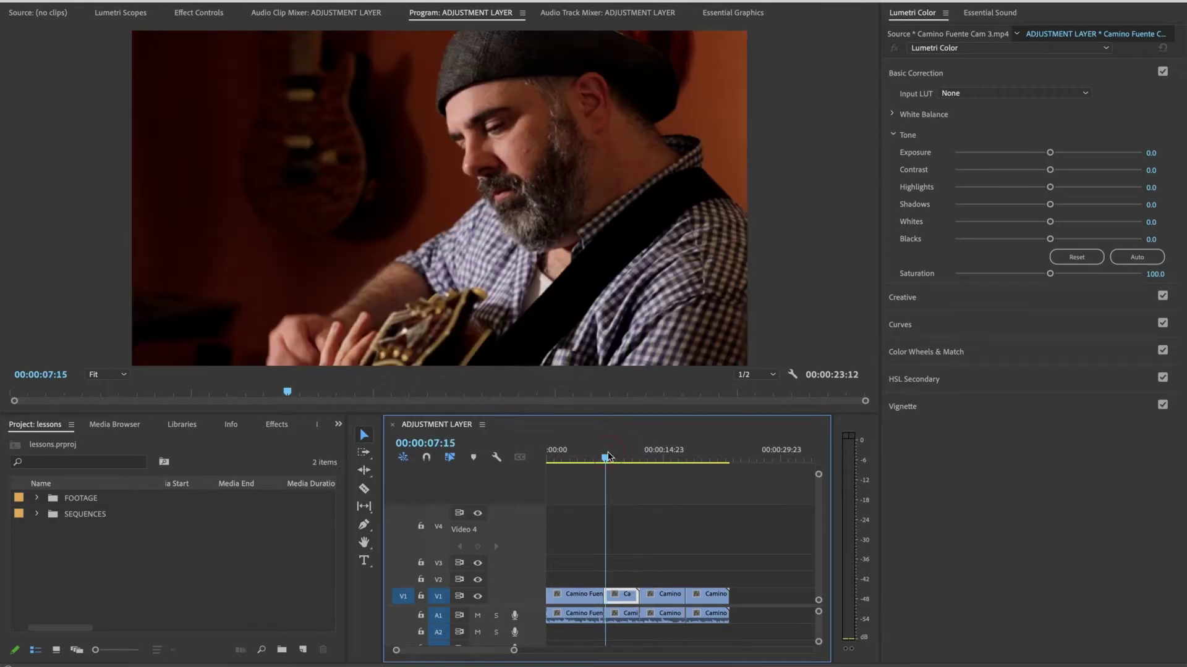
{"action": "left_click", "coordinate": [561, 456]}
{"action": "left_click", "coordinate": [644, 455]}
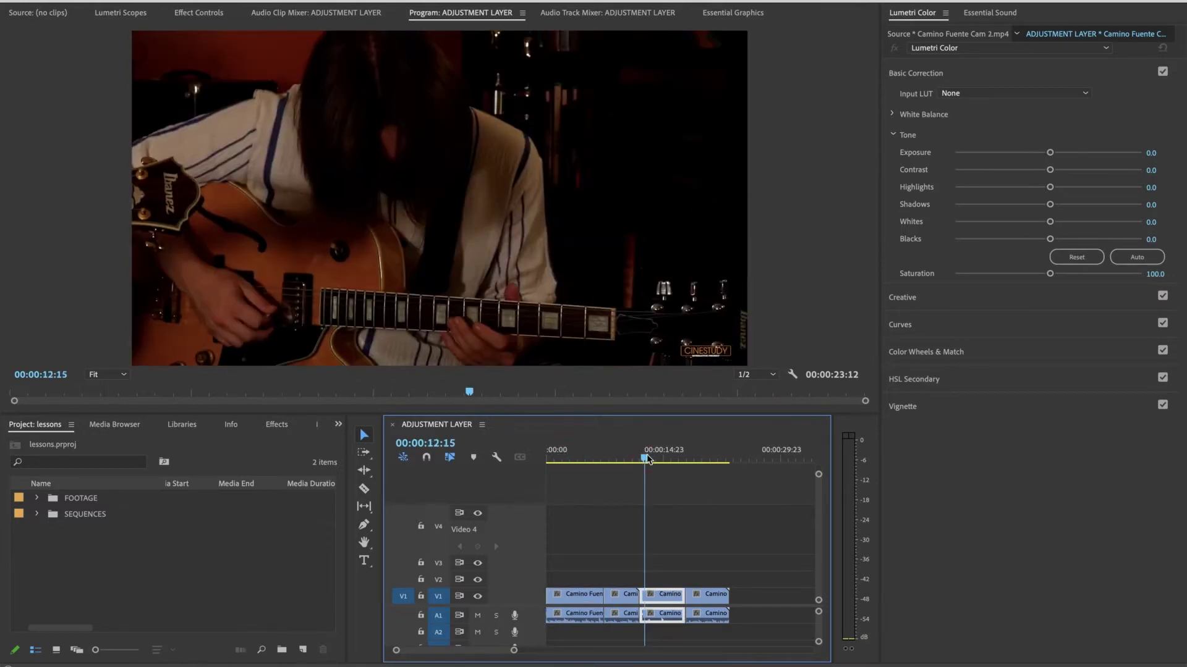
{"action": "left_click", "coordinate": [708, 456]}
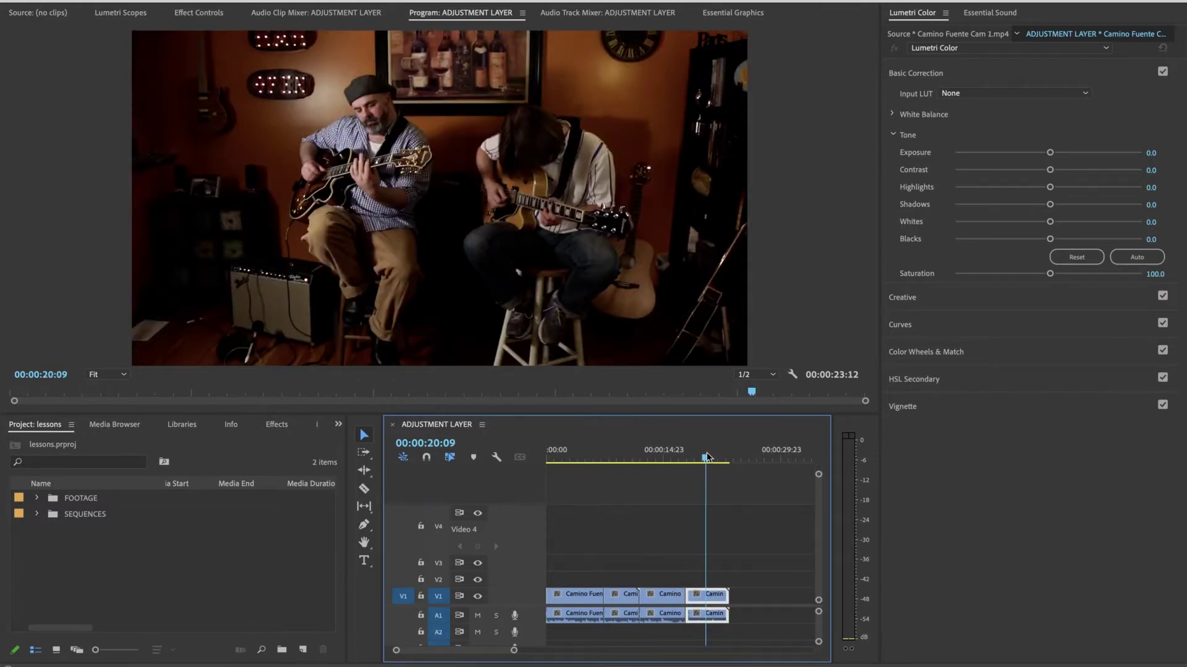
- Turn on snapping in the timeline and clear the clip selection
{"action": "left_click", "coordinate": [646, 609]}
{"action": "left_click", "coordinate": [621, 598]}
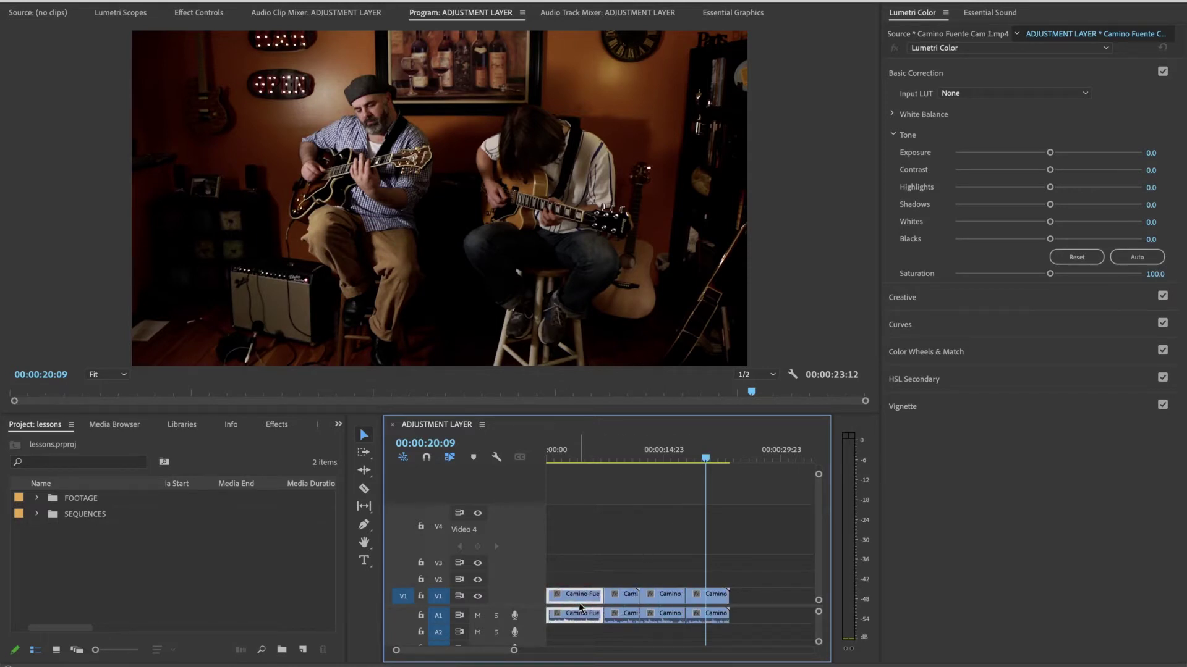
{"action": "left_click", "coordinate": [622, 613]}
{"action": "left_click", "coordinate": [427, 458]}
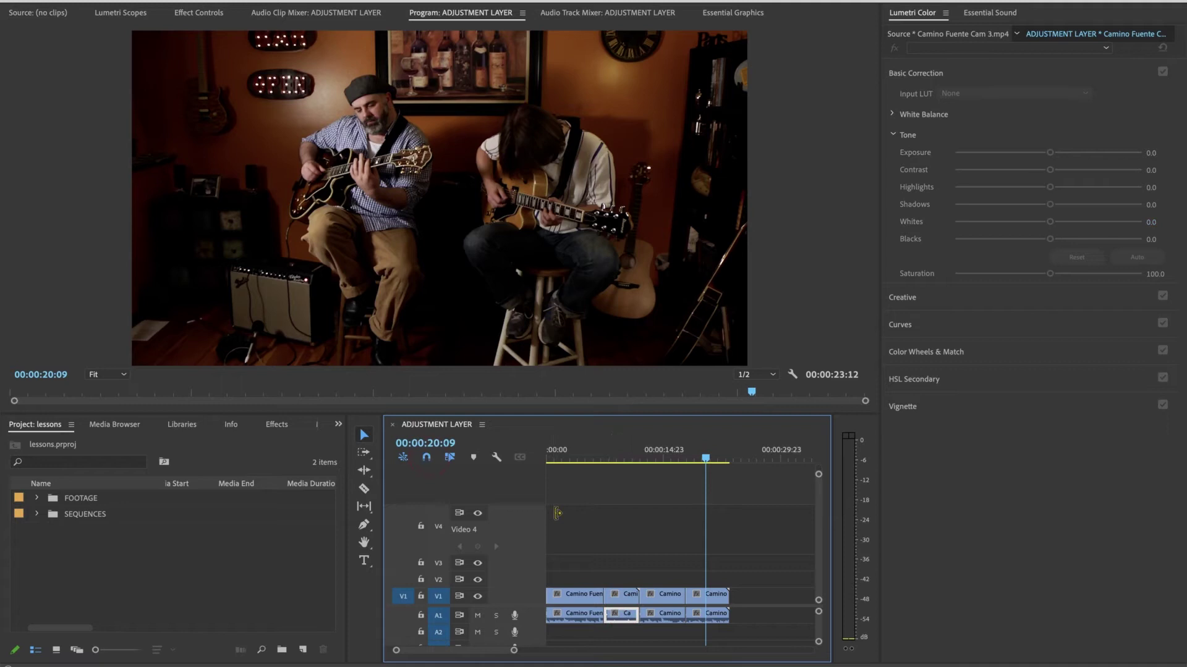
{"action": "left_click", "coordinate": [558, 514]}
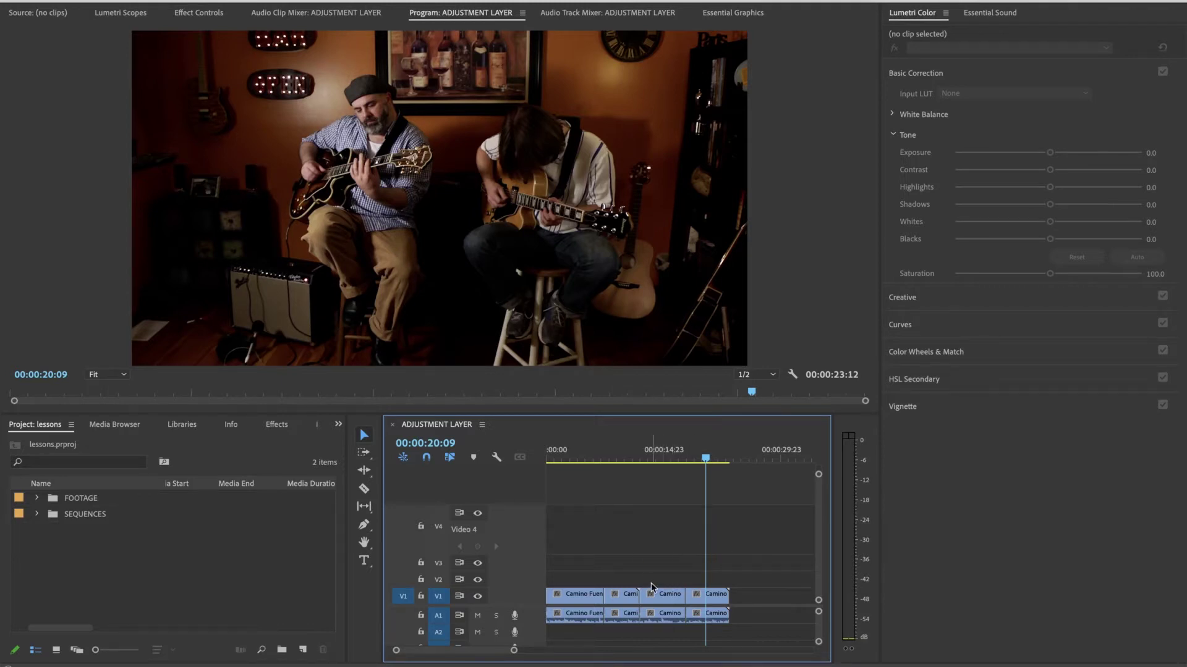
- Create an adjustment layer at 1440 x 1080, 23.976 fps, with HD Anamorphic 1080 (1.333) pixel aspect ratio
{"action": "left_click", "coordinate": [565, 459]}
{"action": "left_click_drag", "start_coordinate": [565, 459], "coordinate": [704, 459]}
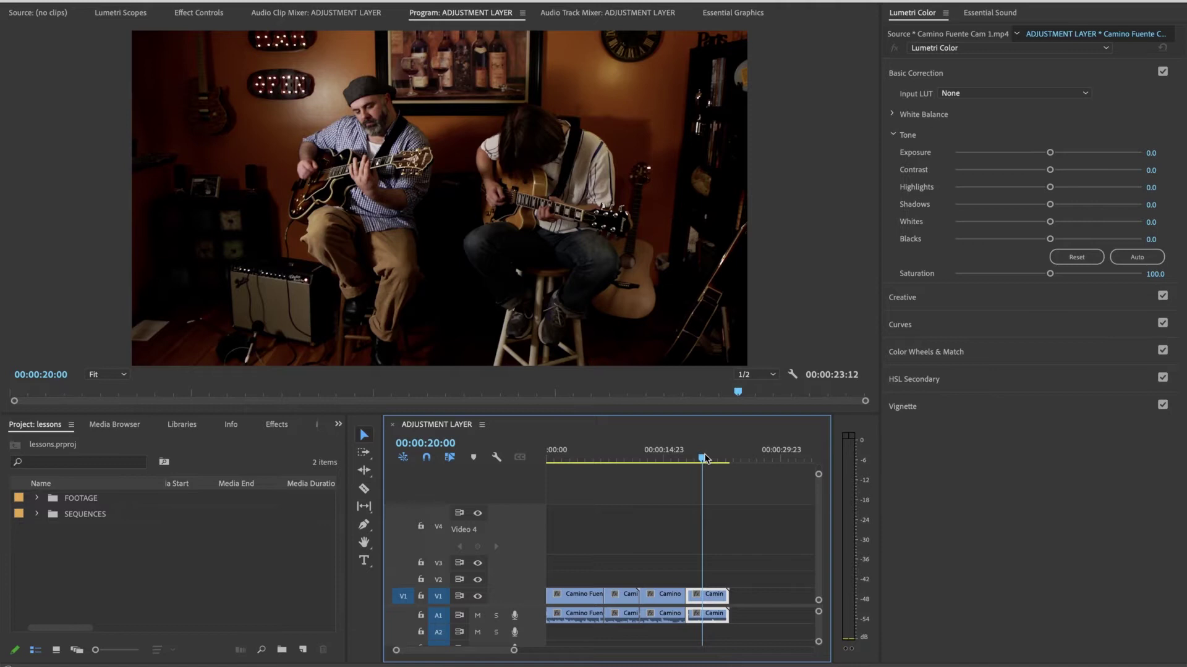
{"action": "left_click_drag", "start_coordinate": [665, 459], "coordinate": [604, 459]}
{"action": "left_click", "coordinate": [567, 458]}
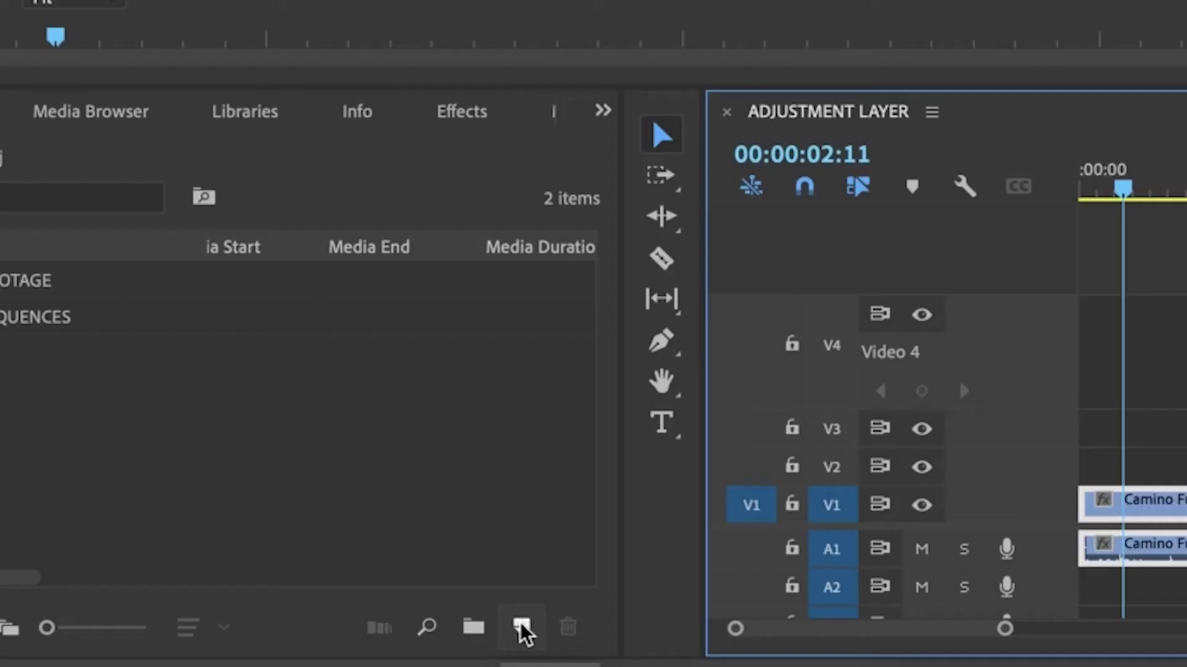
{"action": "left_click", "coordinate": [303, 650]}
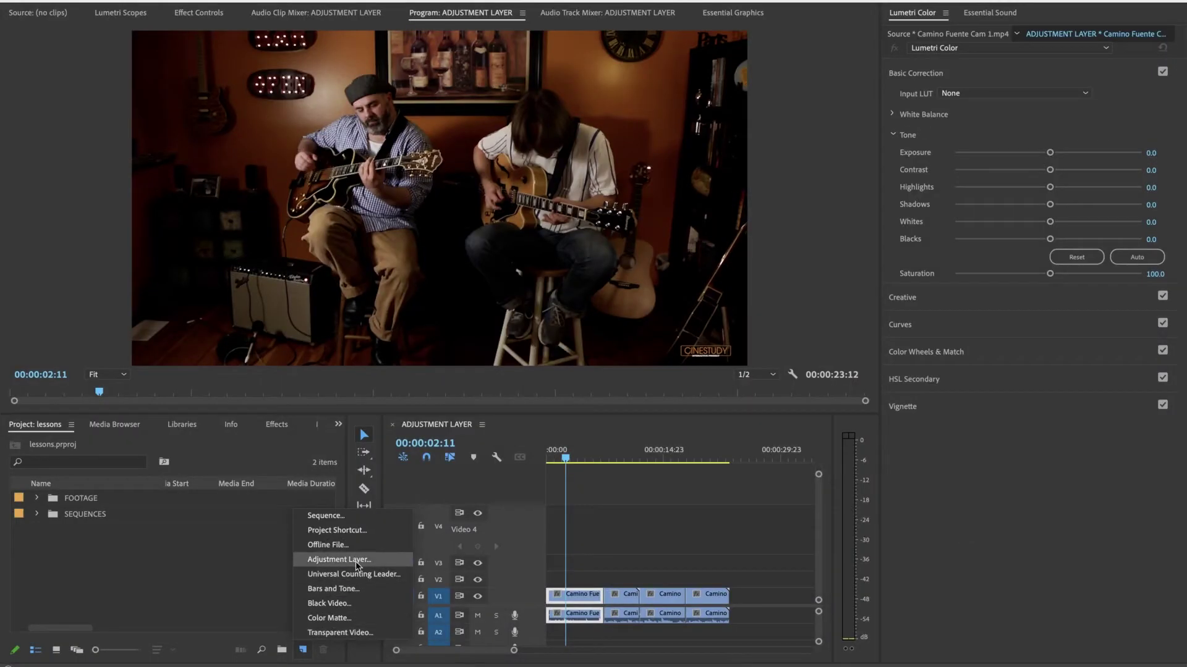
{"action": "left_click", "coordinate": [357, 565]}
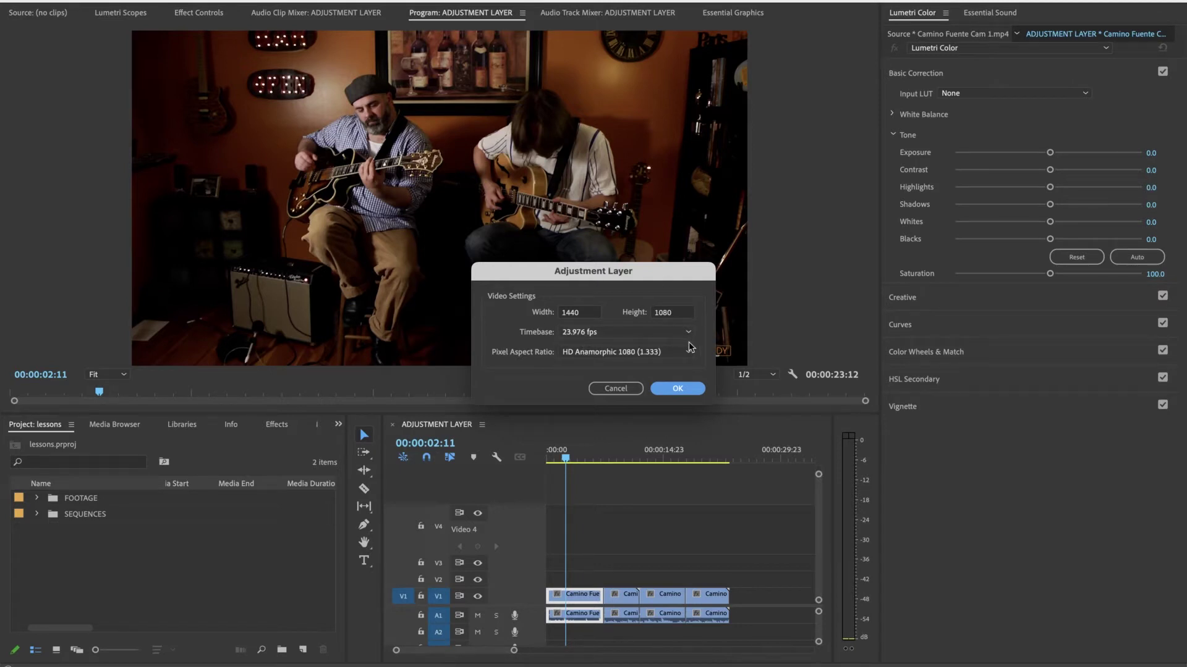
{"action": "left_click", "coordinate": [675, 389]}
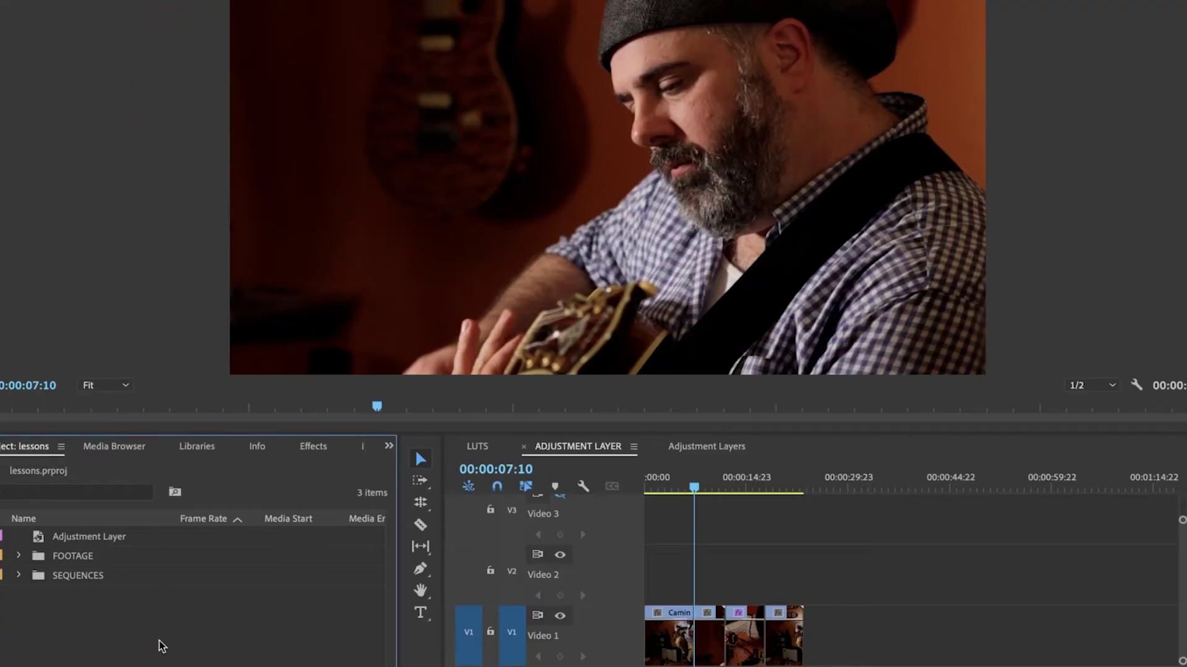
- Create a second adjustment layer with the same video settings and delete it from the project
{"action": "right_click", "coordinate": [172, 641]}
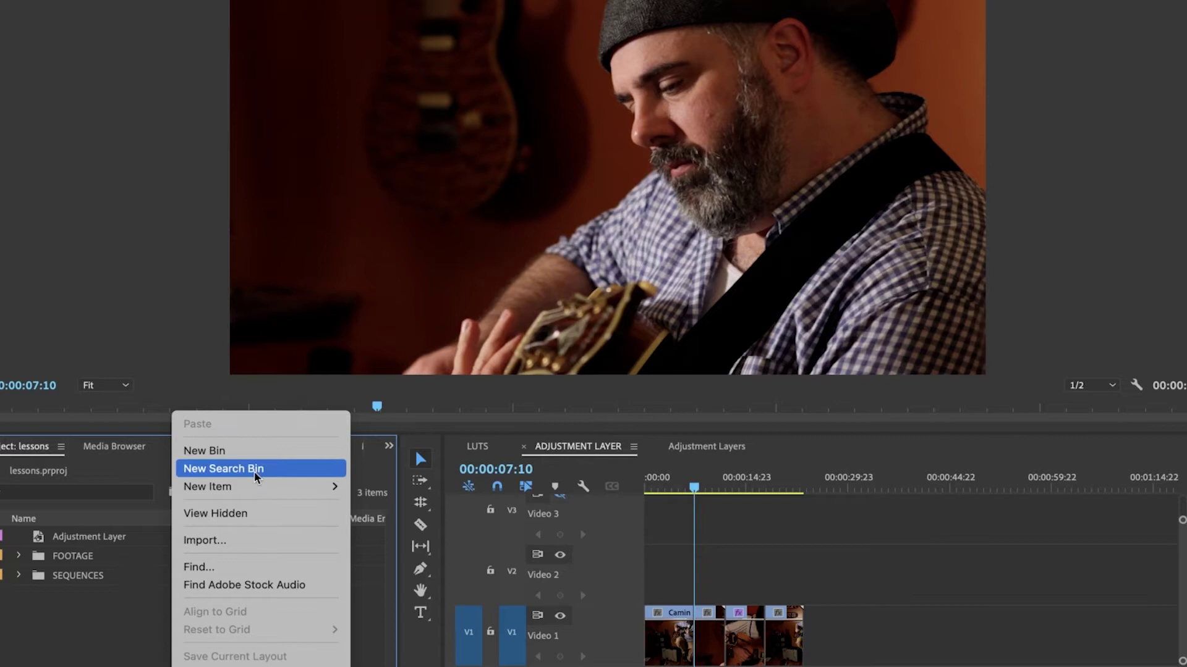
{"action": "mouse_move", "coordinate": [297, 487]}
{"action": "left_click", "coordinate": [417, 542]}
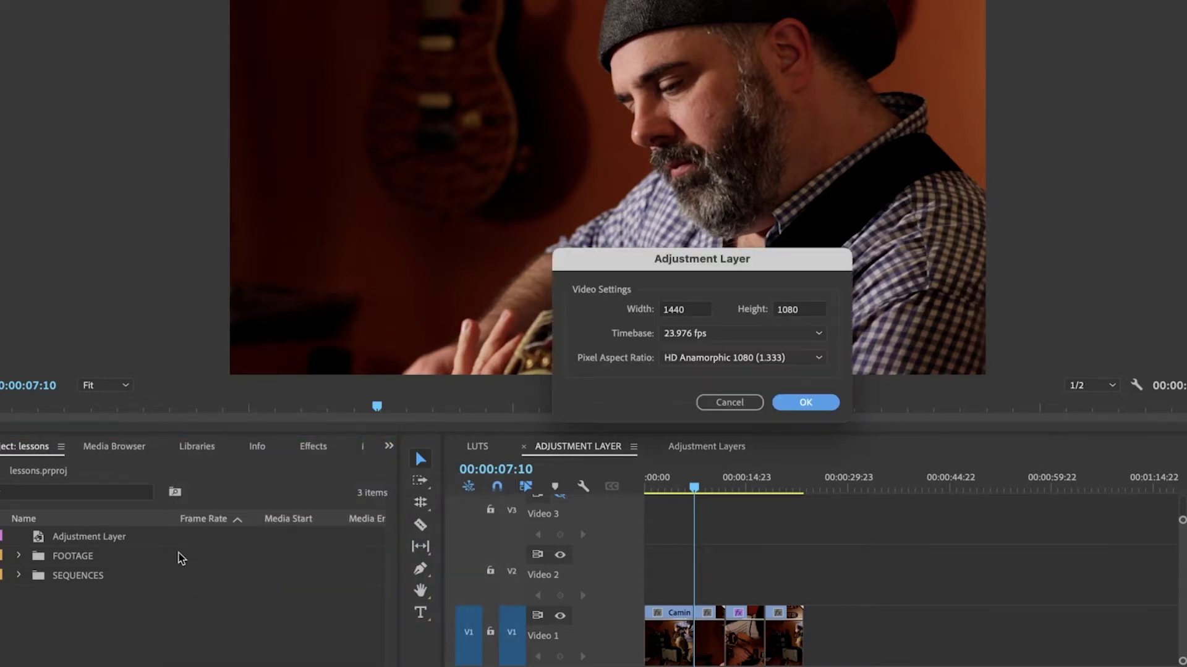
{"action": "left_click", "coordinate": [795, 402]}
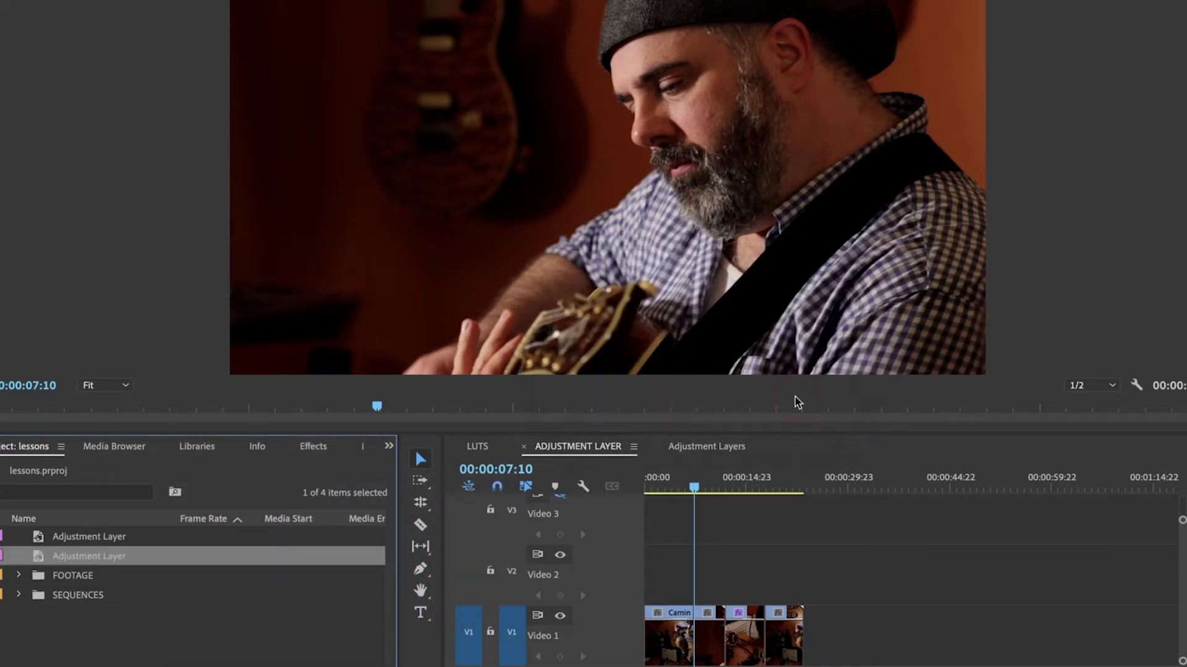
{"action": "key", "text": "Delete"}
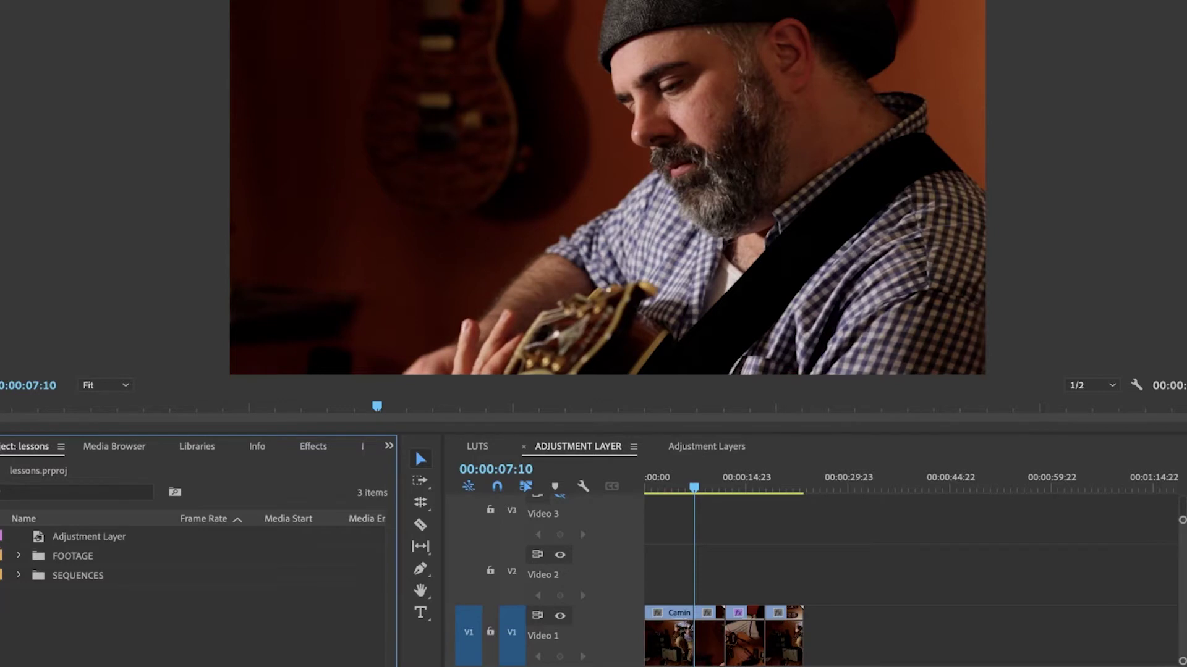
{"action": "left_click", "coordinate": [102, 0]}
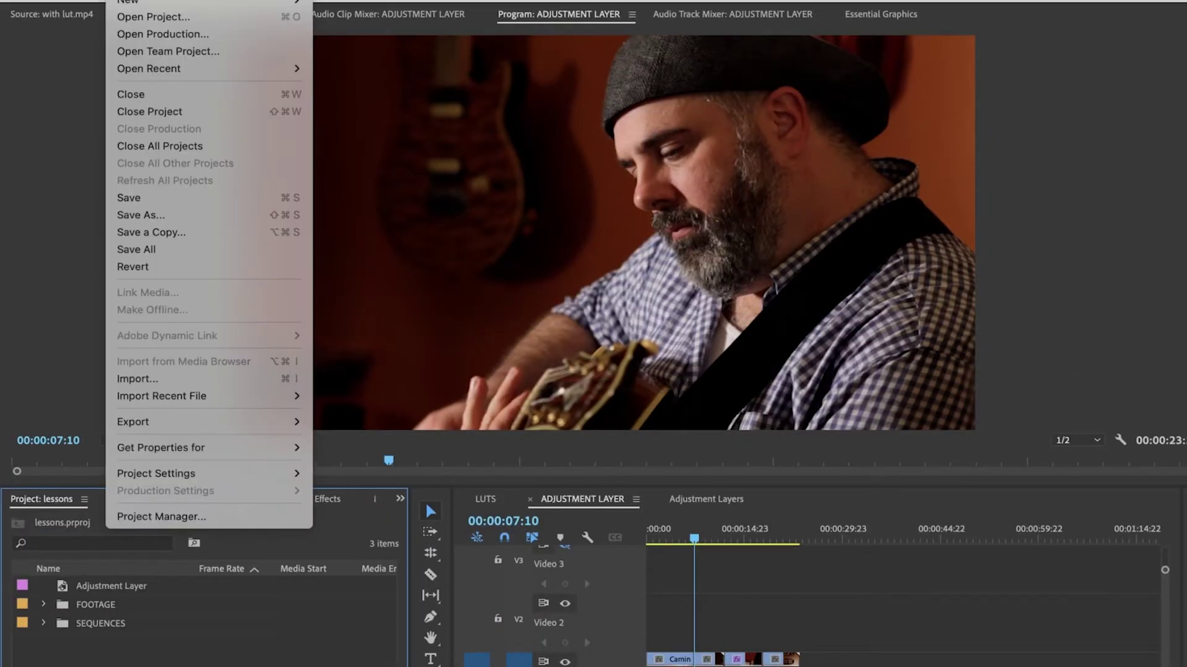
{"action": "mouse_move", "coordinate": [155, 2]}
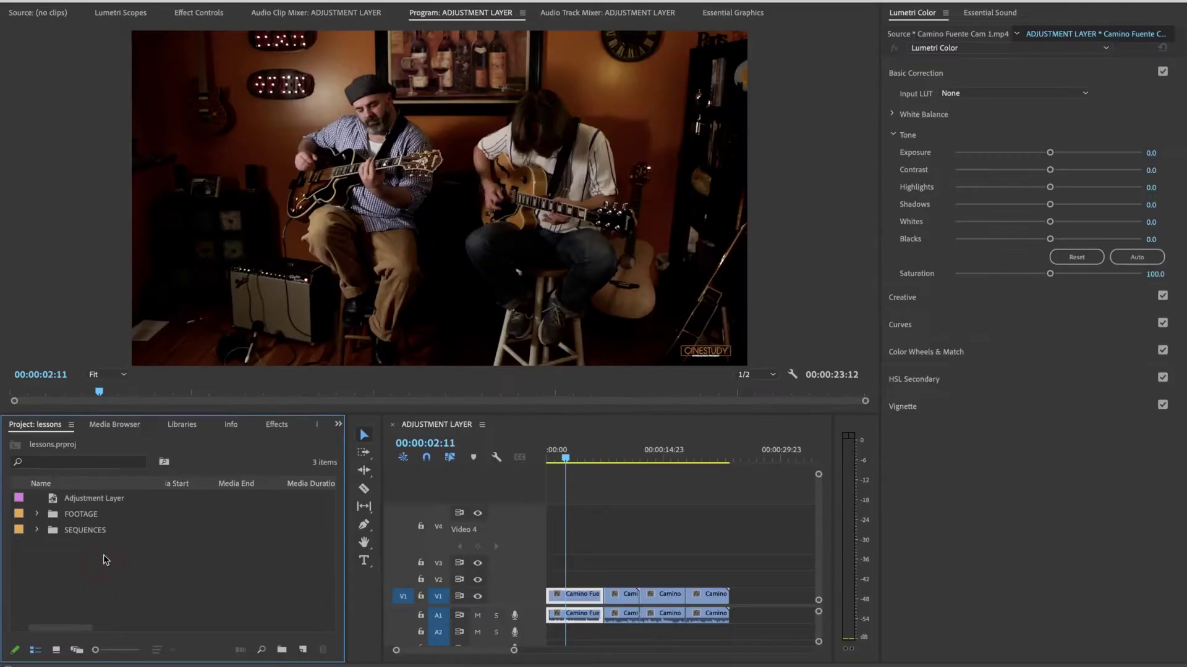
- Place the adjustment layer on track V2 so it spans all four clips, and mute audio track A1
{"action": "left_click", "coordinate": [69, 497]}
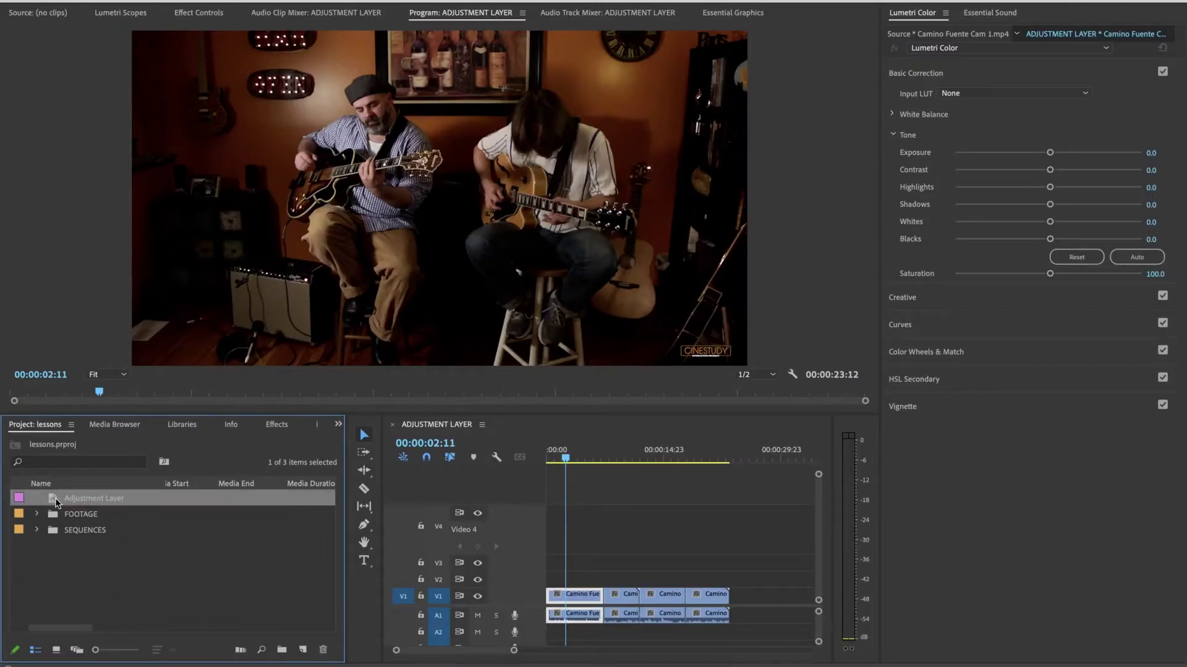
{"action": "left_click_drag", "start_coordinate": [56, 502], "coordinate": [721, 579]}
{"action": "left_click_drag", "start_coordinate": [590, 460], "coordinate": [695, 456]}
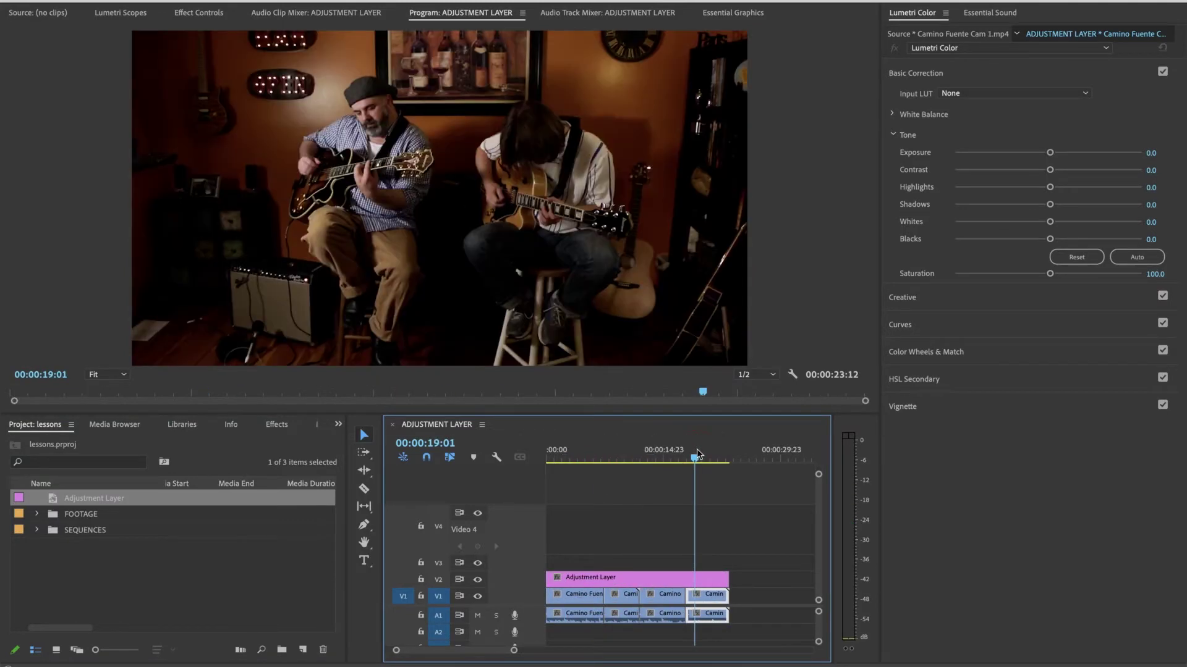
{"action": "left_click", "coordinate": [477, 616]}
- Set the adjustment layer's Lumetri saturation to 0 with the playhead at 00:00:07:10
{"action": "left_click_drag", "start_coordinate": [695, 459], "coordinate": [600, 576]}
{"action": "left_click", "coordinate": [601, 579]}
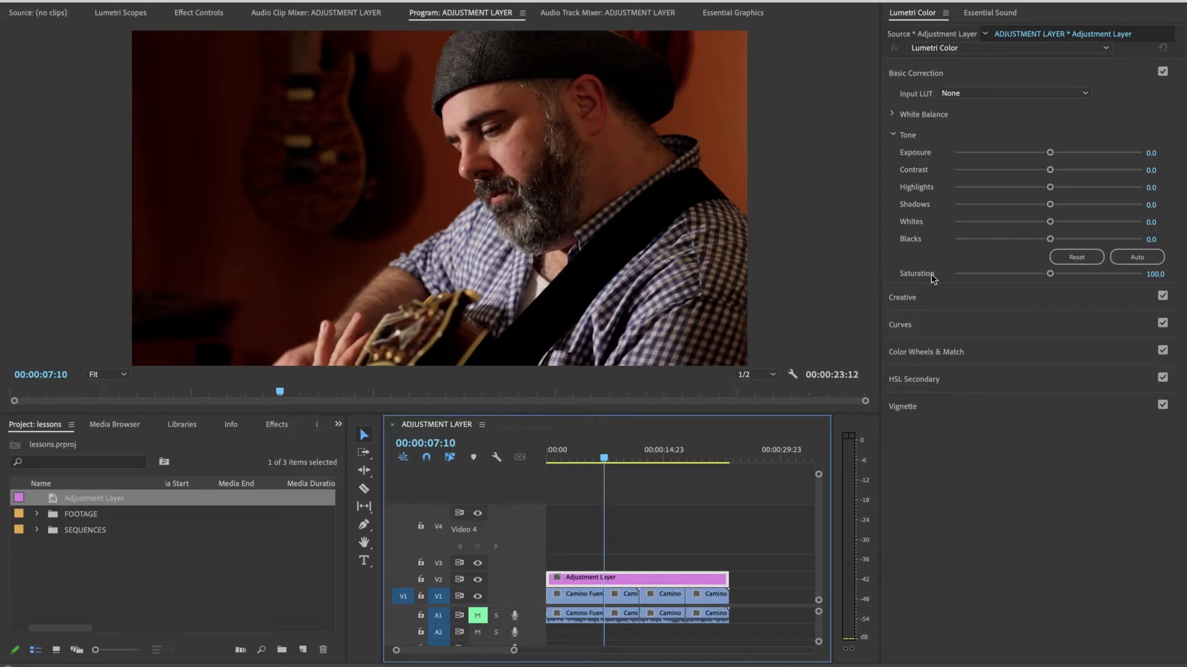
{"action": "left_click_drag", "start_coordinate": [1049, 274], "coordinate": [1025, 274]}
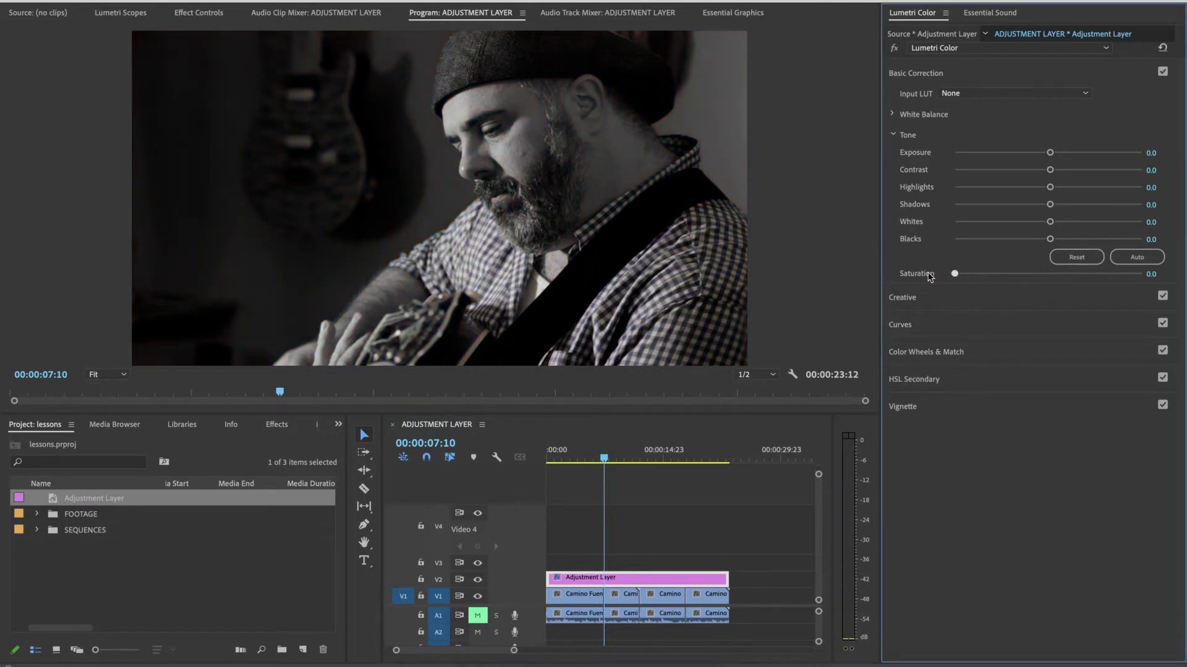
{"action": "left_click_drag", "start_coordinate": [901, 279], "coordinate": [901, 280]}
- Set the adjustment layer's tone to Exposure 0.8, Contrast -12.1, Shadows 34.8, Whites 29.7 and Blacks -37.0
{"action": "left_click_drag", "start_coordinate": [1050, 240], "coordinate": [1023, 241]}
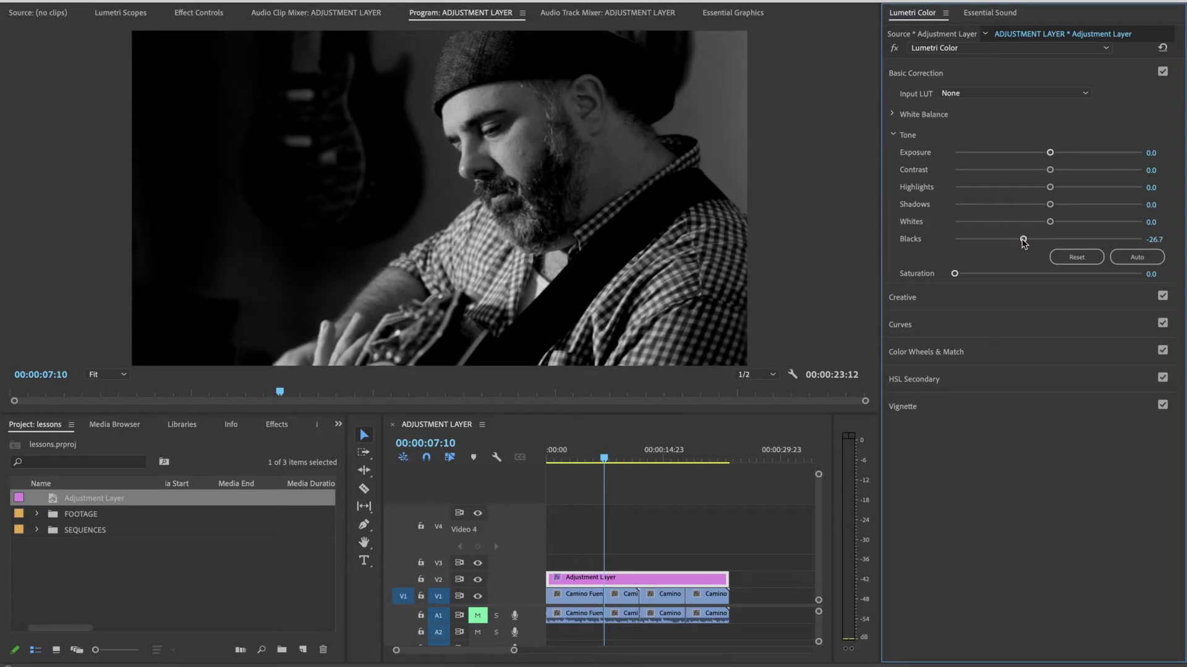
{"action": "left_click", "coordinate": [1060, 152]}
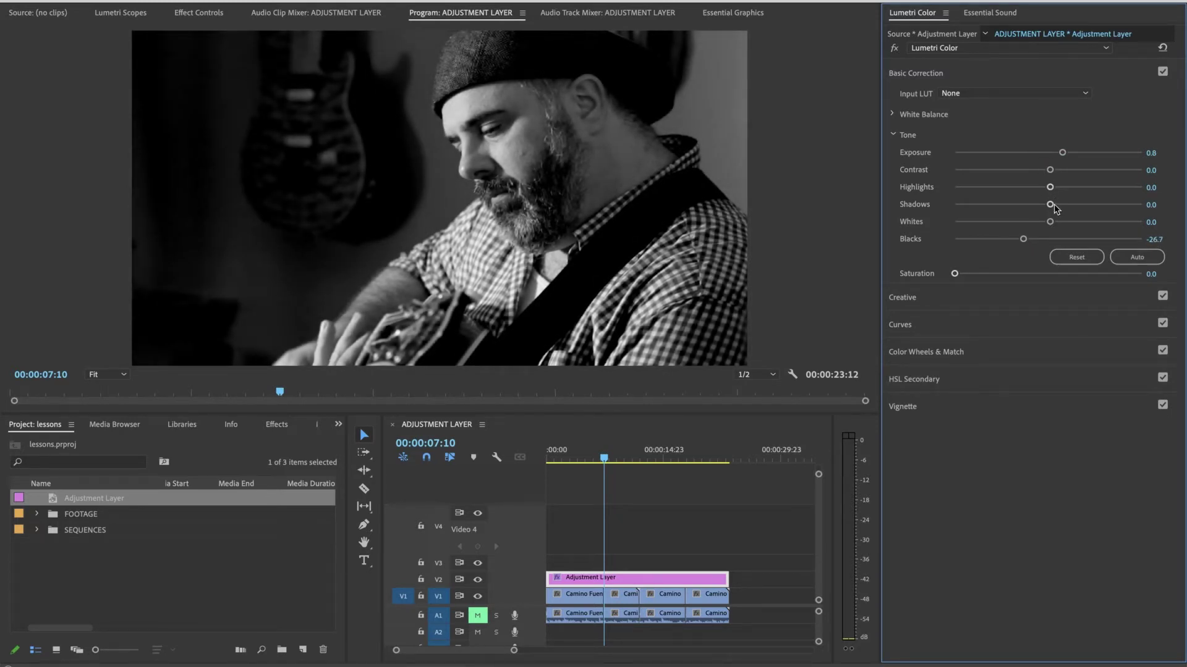
{"action": "left_click_drag", "start_coordinate": [1051, 204], "coordinate": [1082, 210]}
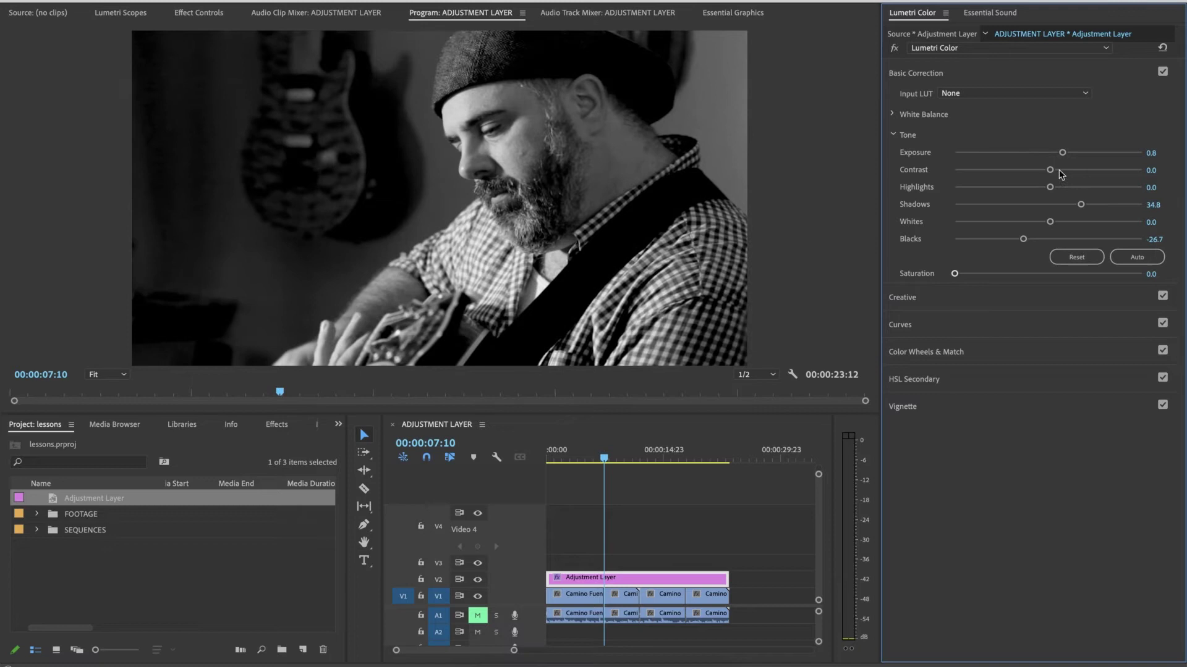
{"action": "left_click_drag", "start_coordinate": [1050, 169], "coordinate": [1036, 170]}
{"action": "left_click_drag", "start_coordinate": [1051, 222], "coordinate": [1076, 223]}
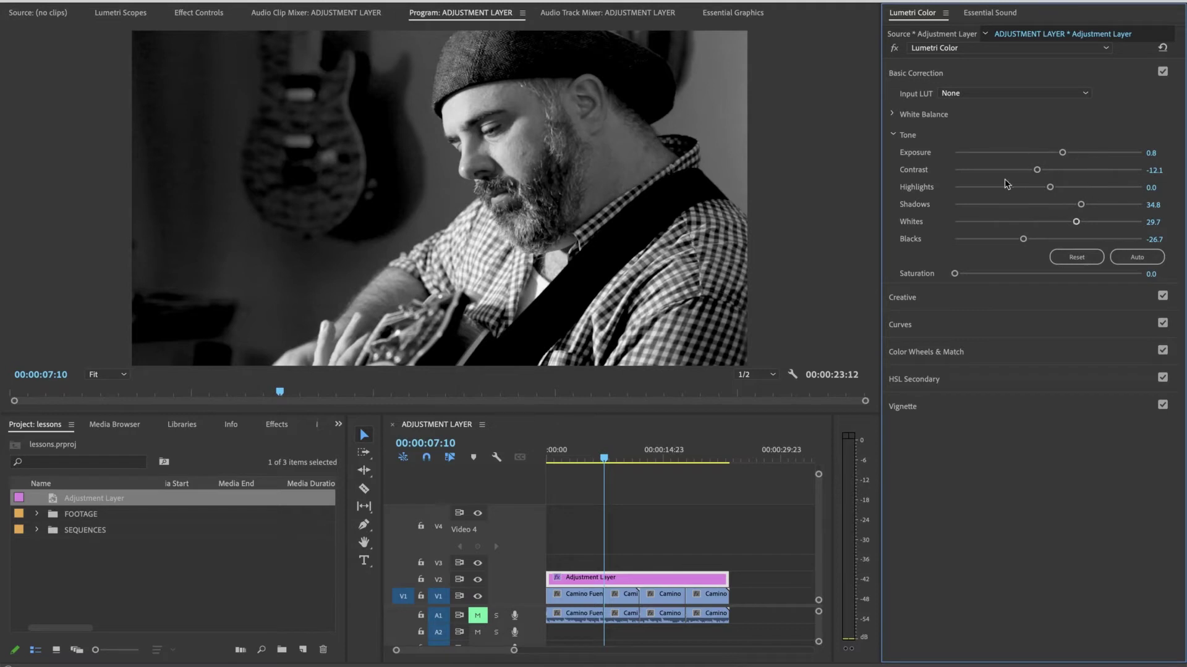
{"action": "left_click_drag", "start_coordinate": [1024, 239], "coordinate": [1013, 239]}
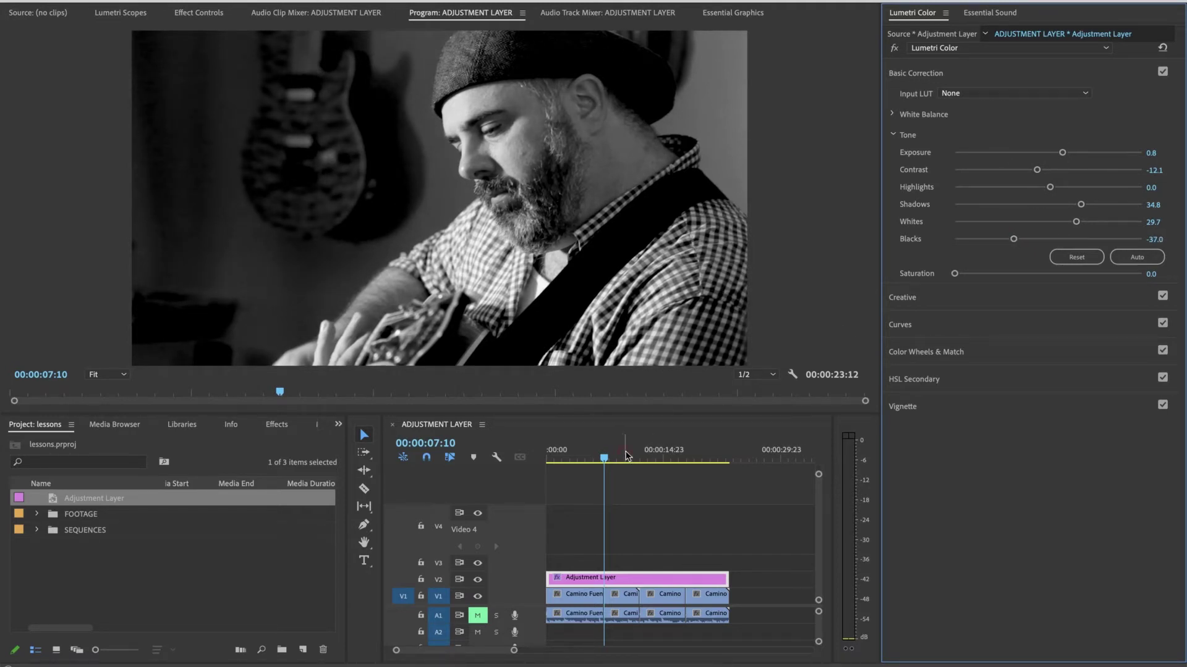
- Split the adjustment layer with the Razor Tool at the start and end of the third clip
{"action": "left_click_drag", "start_coordinate": [629, 459], "coordinate": [660, 488]}
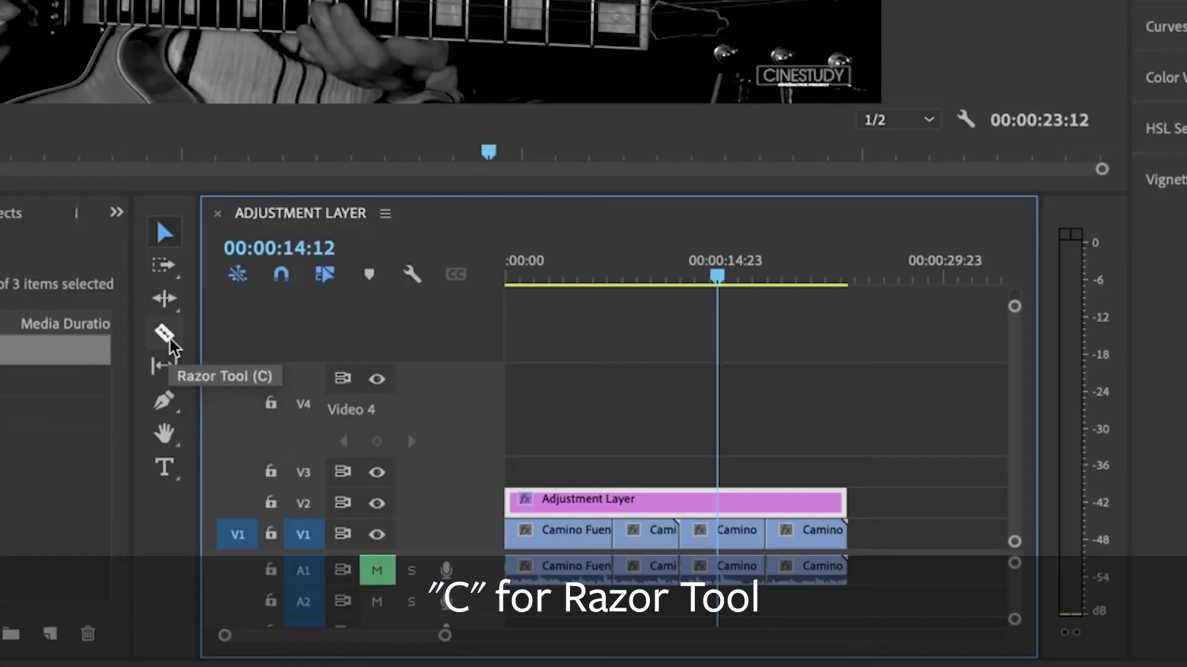
{"action": "key", "text": "c"}
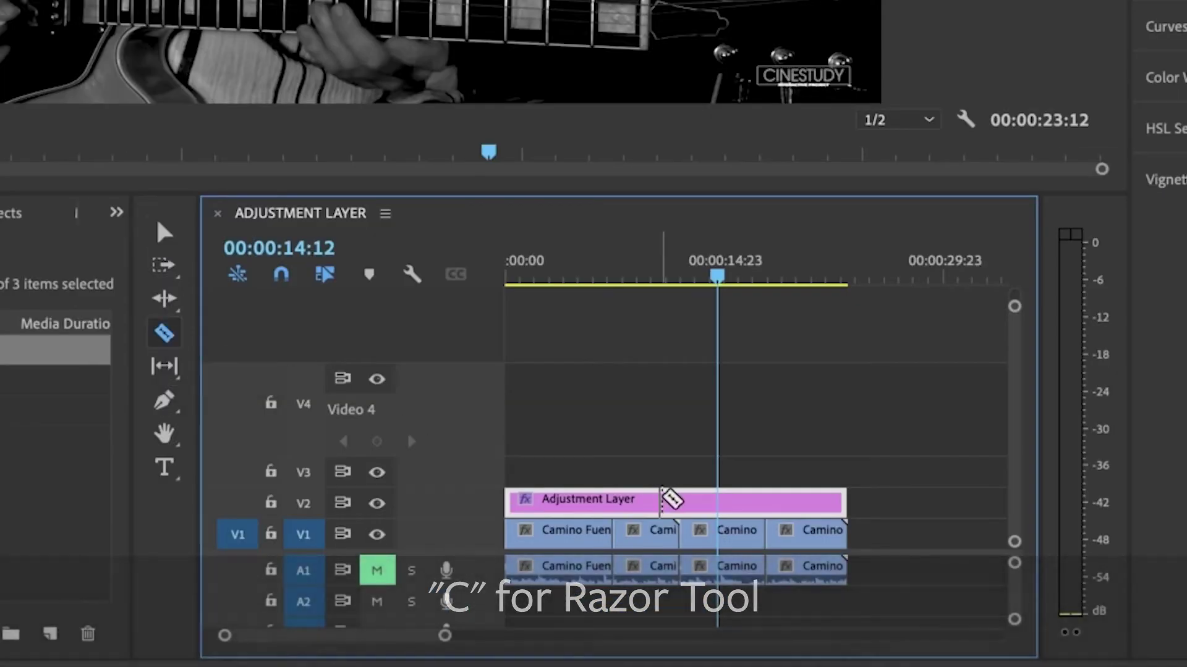
{"action": "left_click", "coordinate": [679, 502]}
{"action": "left_click", "coordinate": [765, 502]}
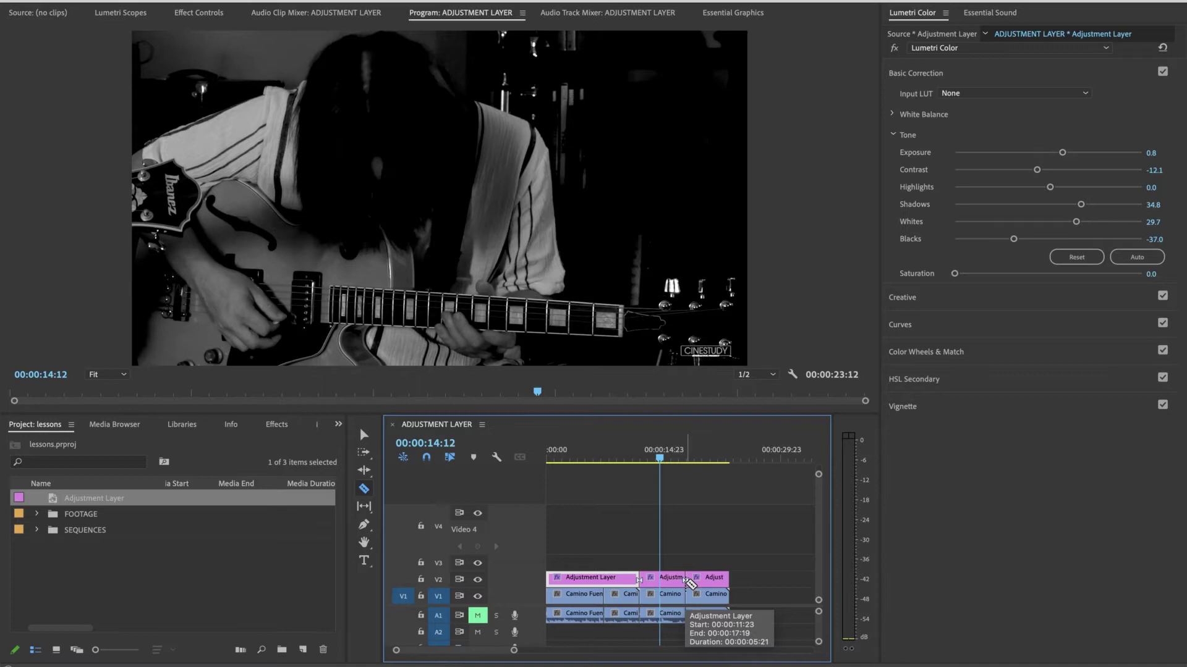
- Set the adjustment layer segment above the third clip to Exposure 1.2, Contrast 4.0 and Blacks 7.7
{"action": "key", "text": "v"}
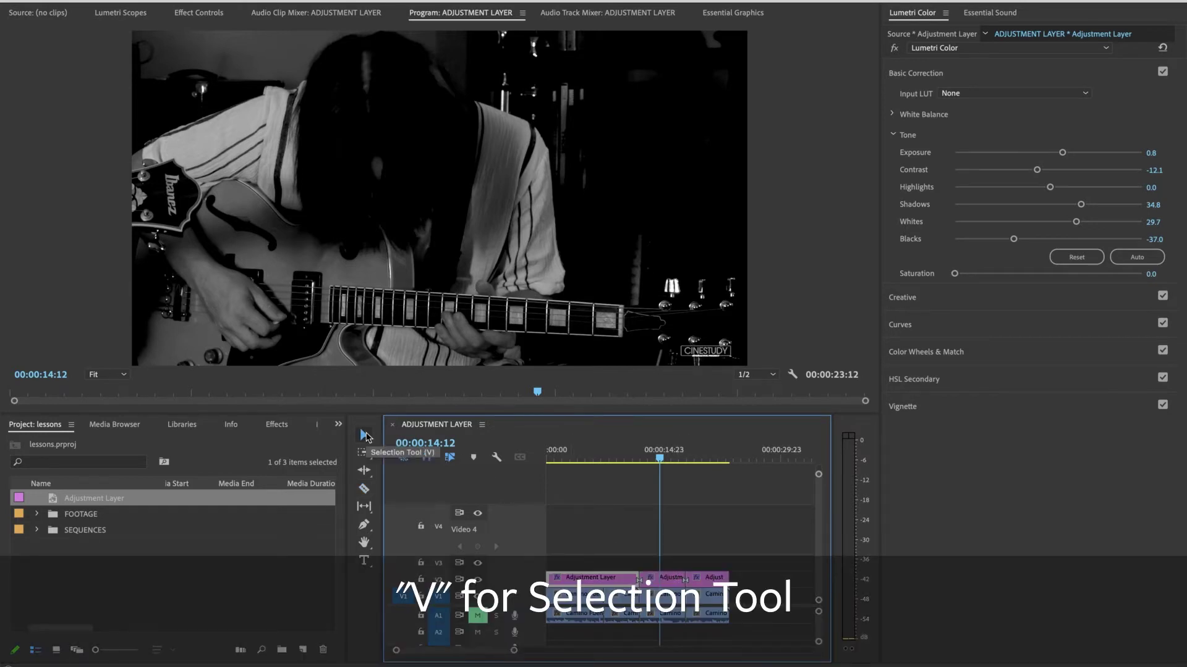
{"action": "left_click", "coordinate": [671, 574]}
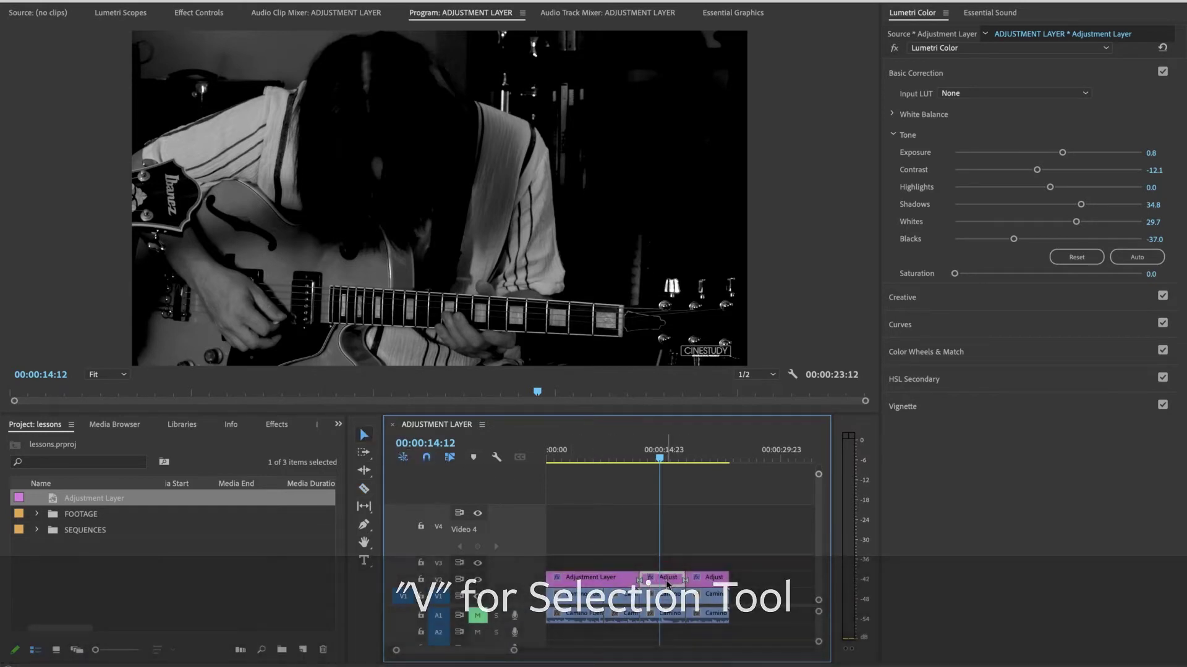
{"action": "left_click", "coordinate": [662, 594], "text": "shift"}
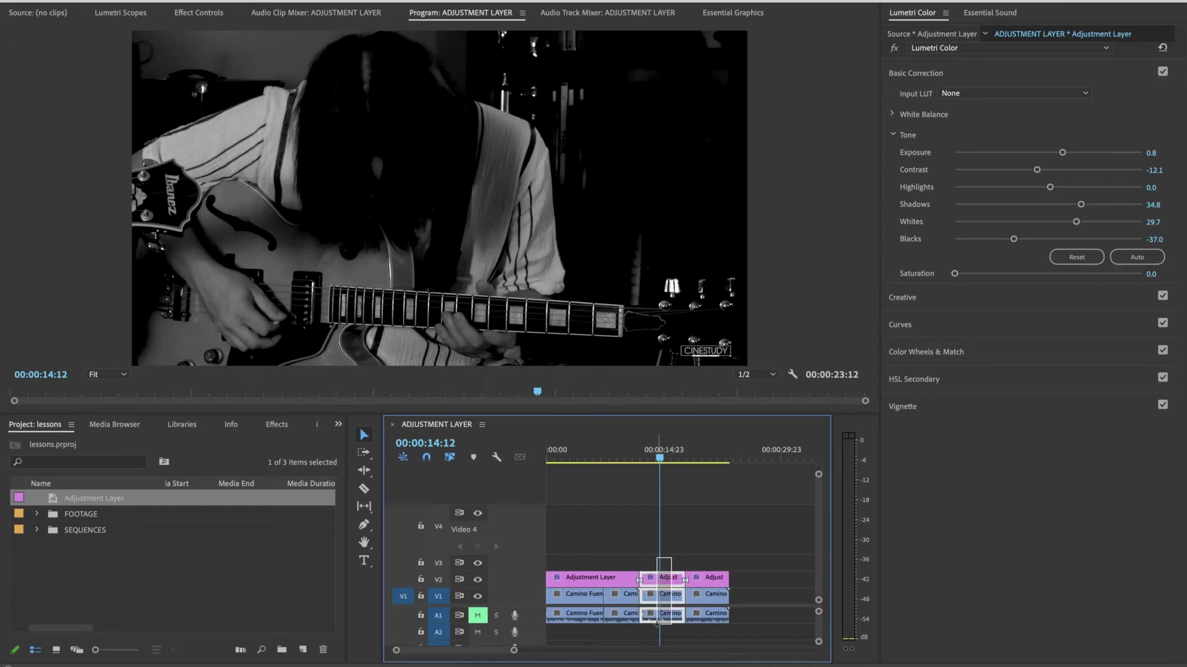
{"action": "left_click", "coordinate": [669, 451]}
{"action": "left_click_drag", "start_coordinate": [672, 453], "coordinate": [661, 462]}
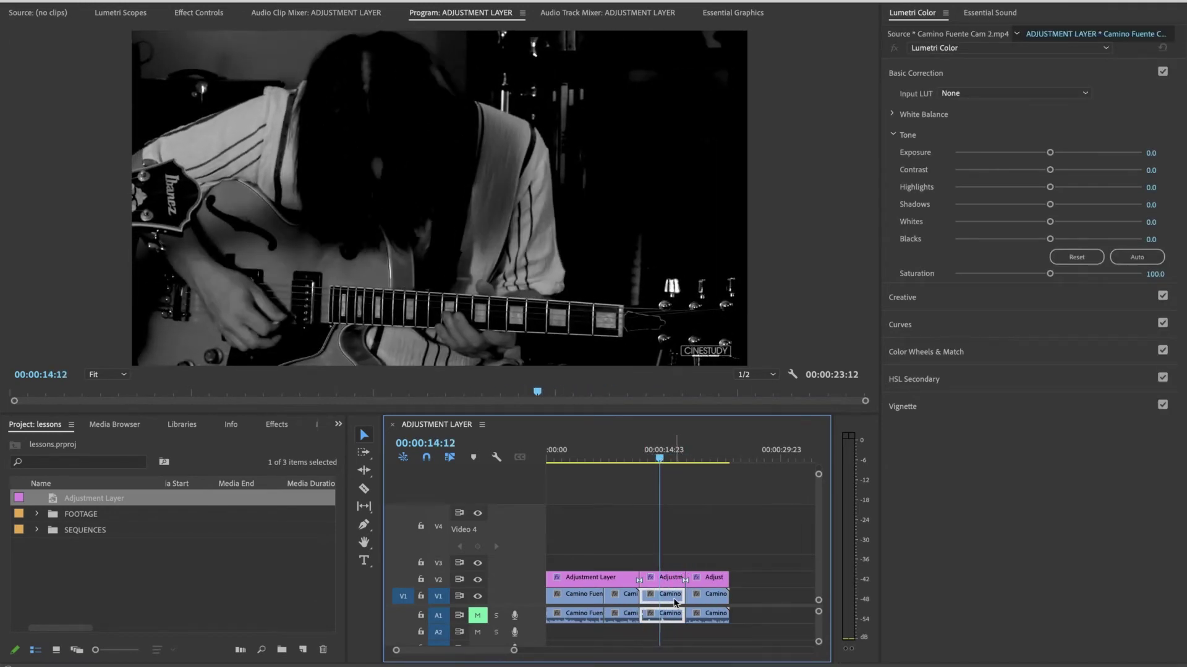
{"action": "left_click", "coordinate": [664, 578]}
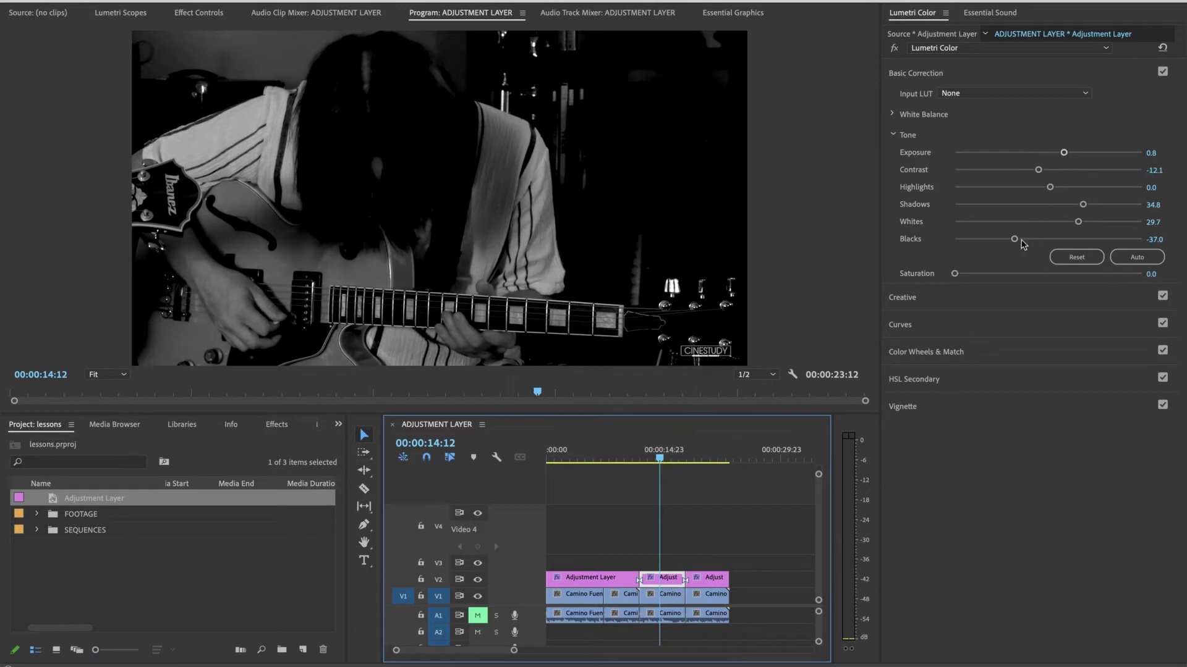
{"action": "left_click_drag", "start_coordinate": [1021, 243], "coordinate": [1055, 240]}
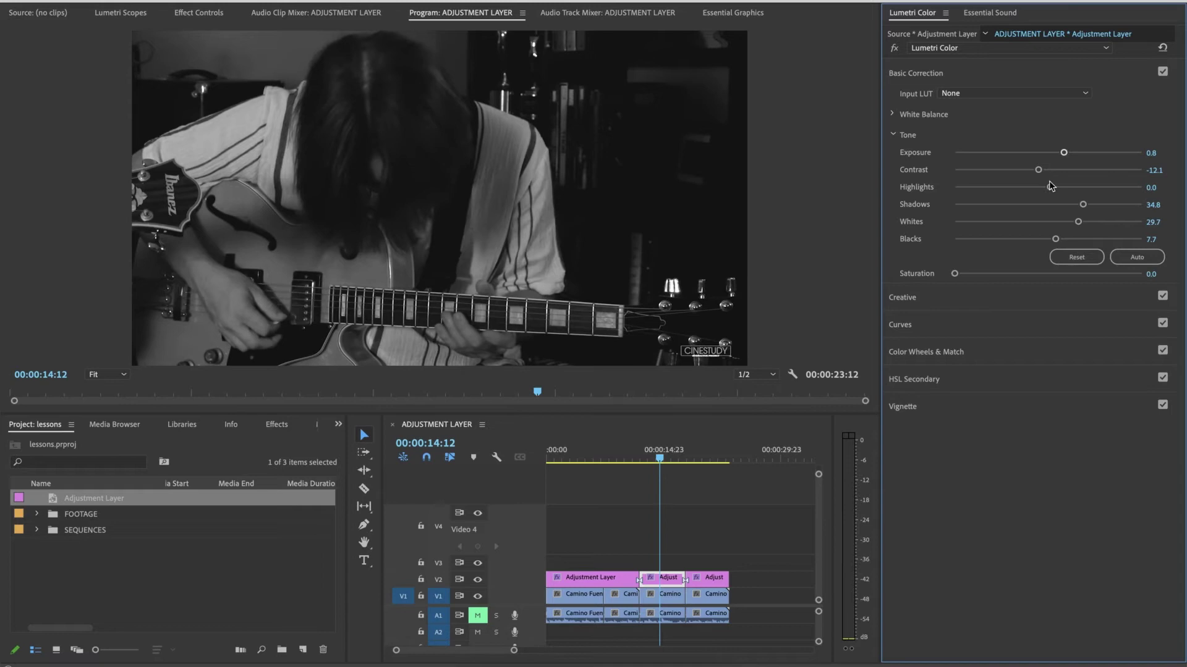
{"action": "left_click_drag", "start_coordinate": [1038, 169], "coordinate": [1074, 154]}
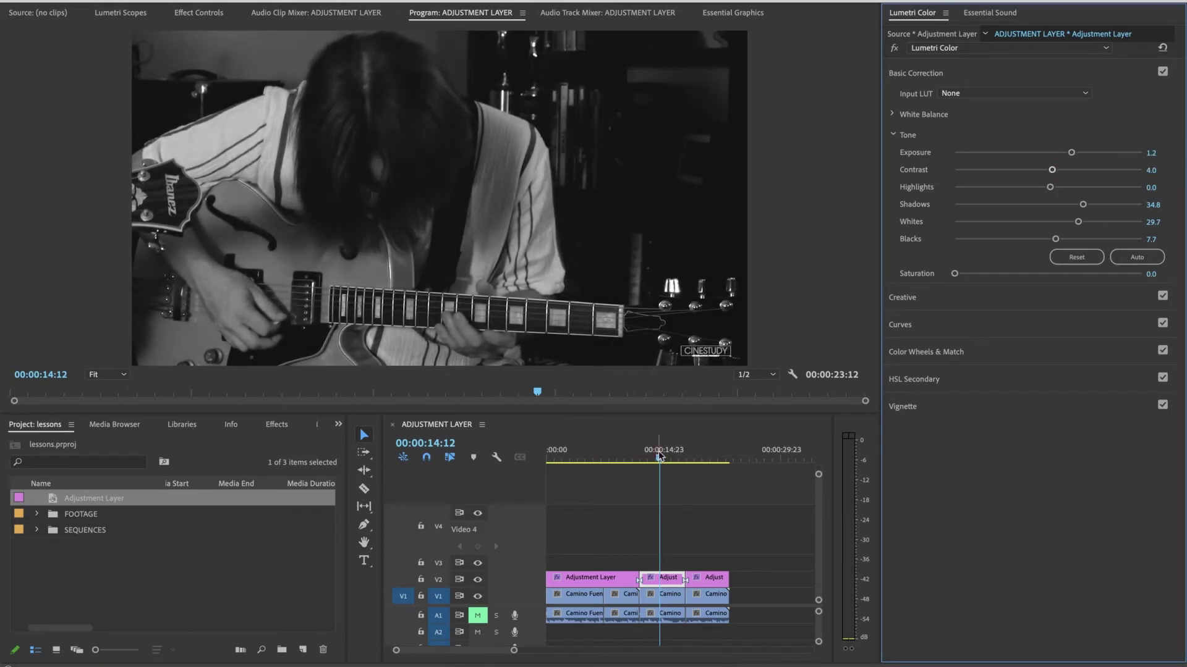
- Move the playhead back to 00:00:03:21 in the first clip and select the first adjustment layer segment
{"action": "left_click_drag", "start_coordinate": [660, 458], "coordinate": [570, 462]}
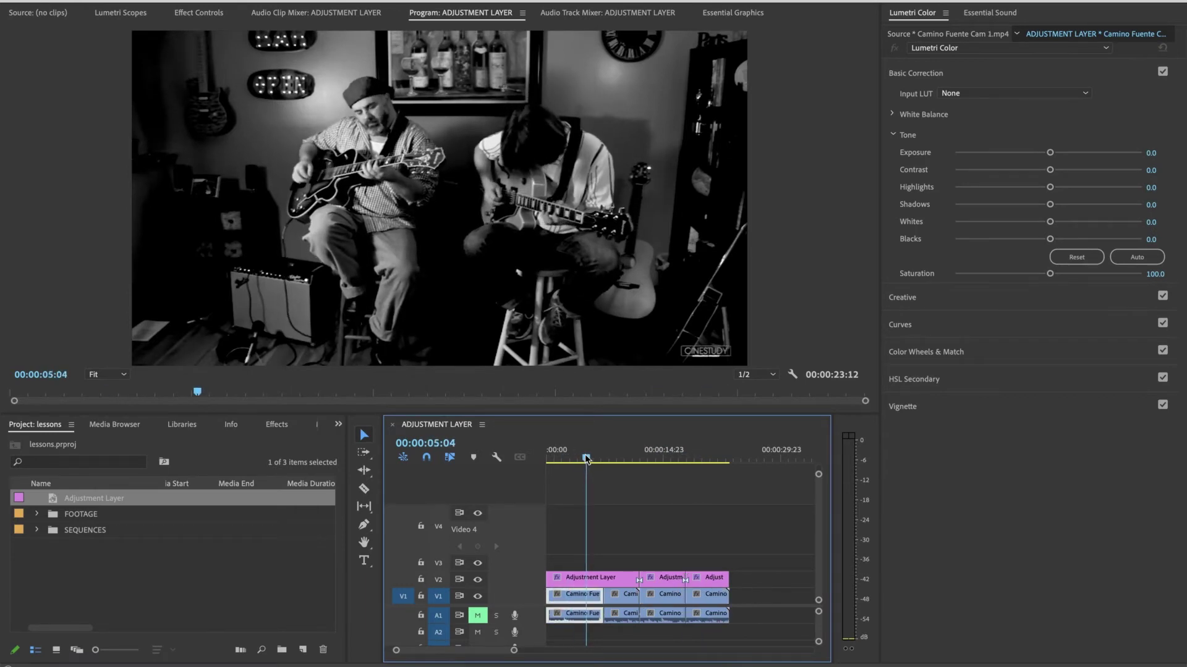
{"action": "mouse_move", "coordinate": [586, 458]}
{"action": "left_mouse_down"}
{"action": "mouse_move", "coordinate": [621, 459]}
{"action": "mouse_move", "coordinate": [549, 466]}
{"action": "mouse_move", "coordinate": [592, 460]}
{"action": "mouse_move", "coordinate": [576, 463]}
{"action": "left_mouse_up"}
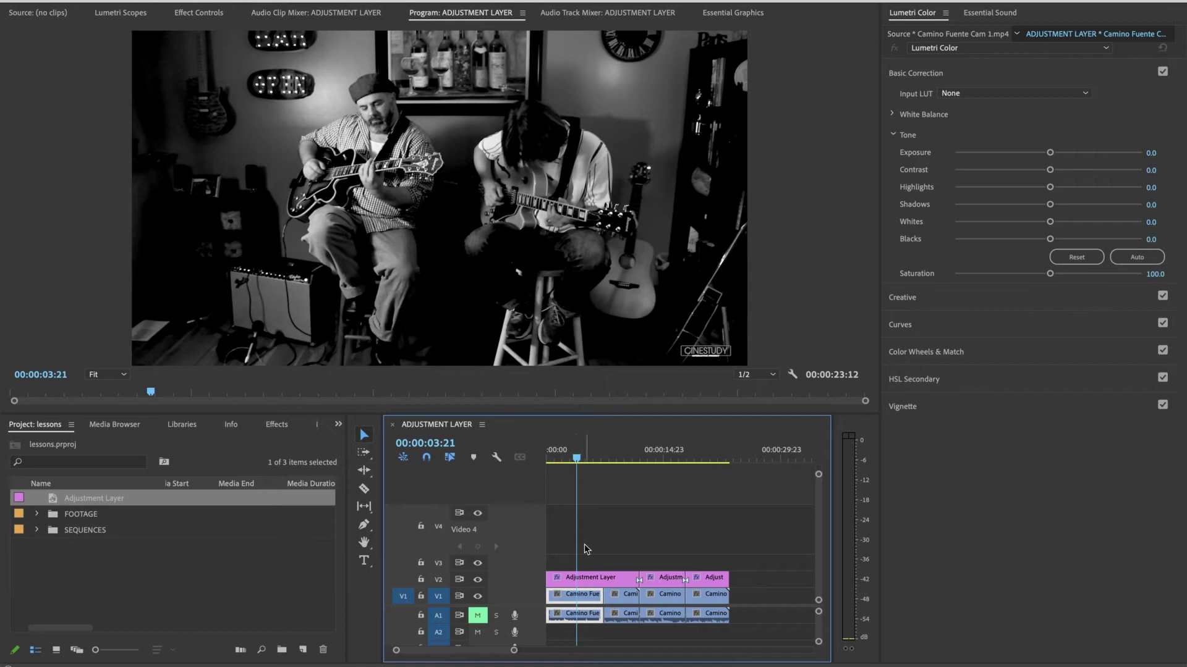
{"action": "left_click", "coordinate": [567, 577]}
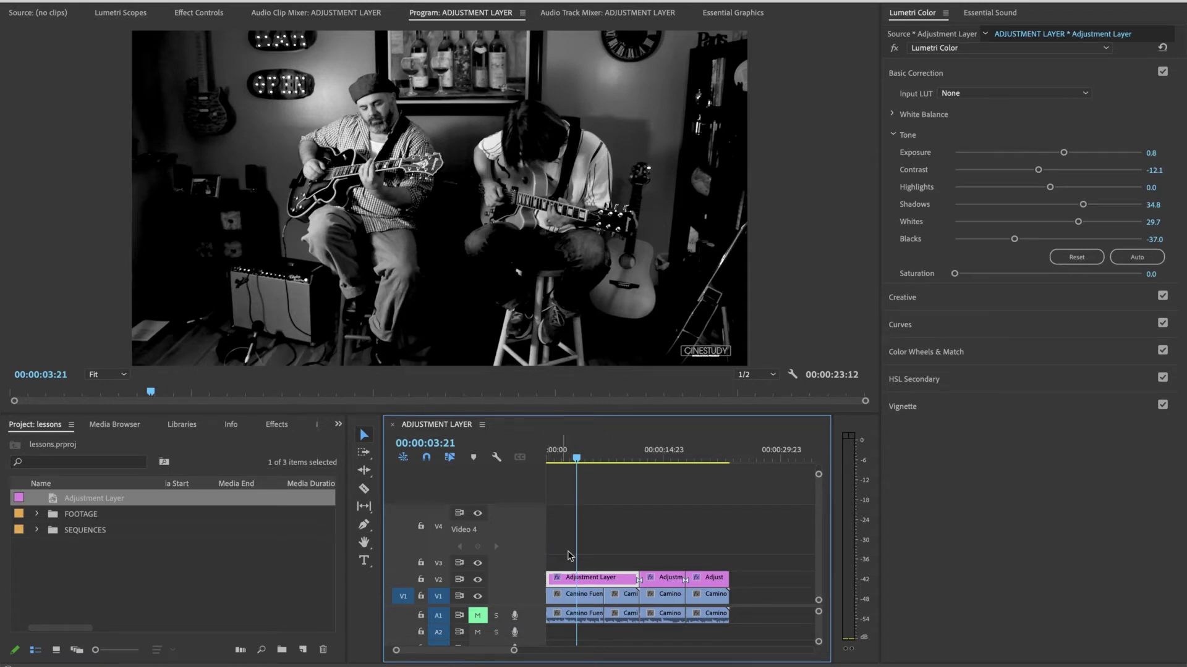
- Expand video tracks V2 and V1 to show clip thumbnails and opacity lines, and zoom in on the timeline
{"action": "key", "text": "super+equal"}
{"action": "key", "text": "super+equal"}
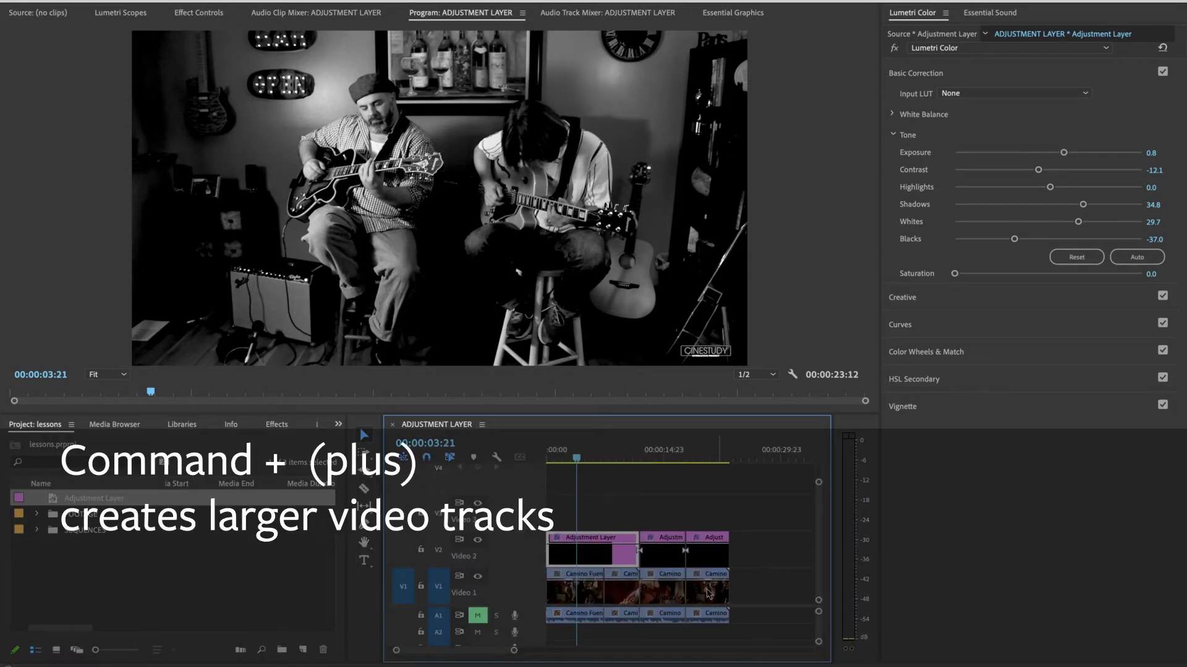
{"action": "key", "text": "super+minus"}
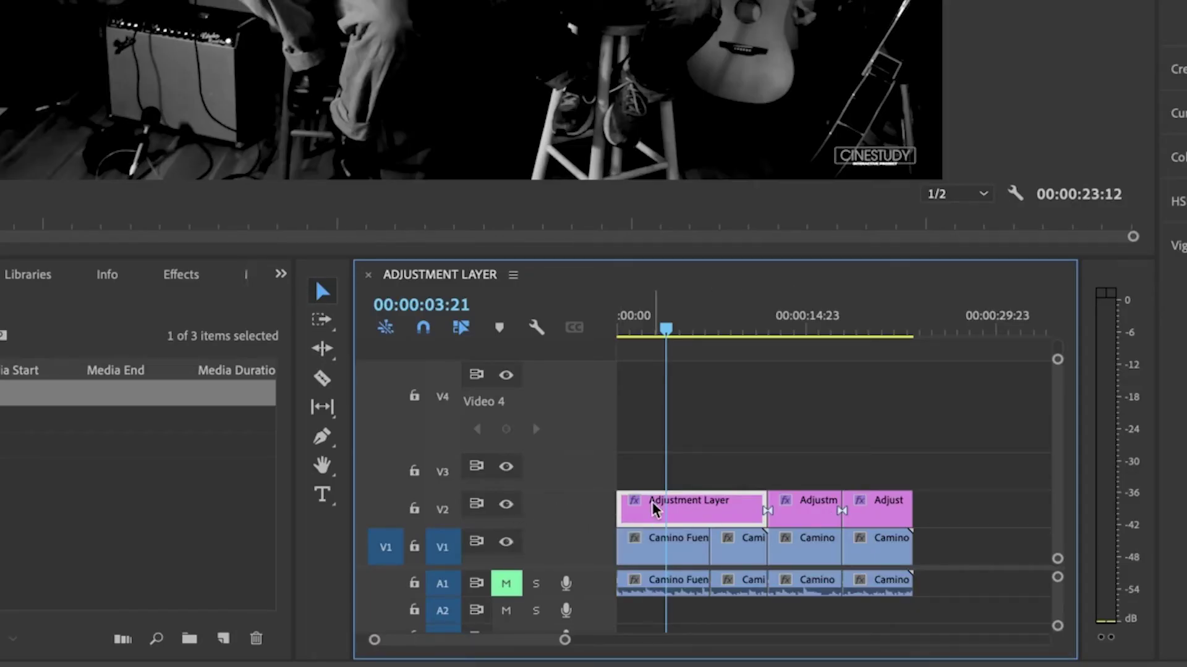
{"action": "double_click", "coordinate": [588, 508]}
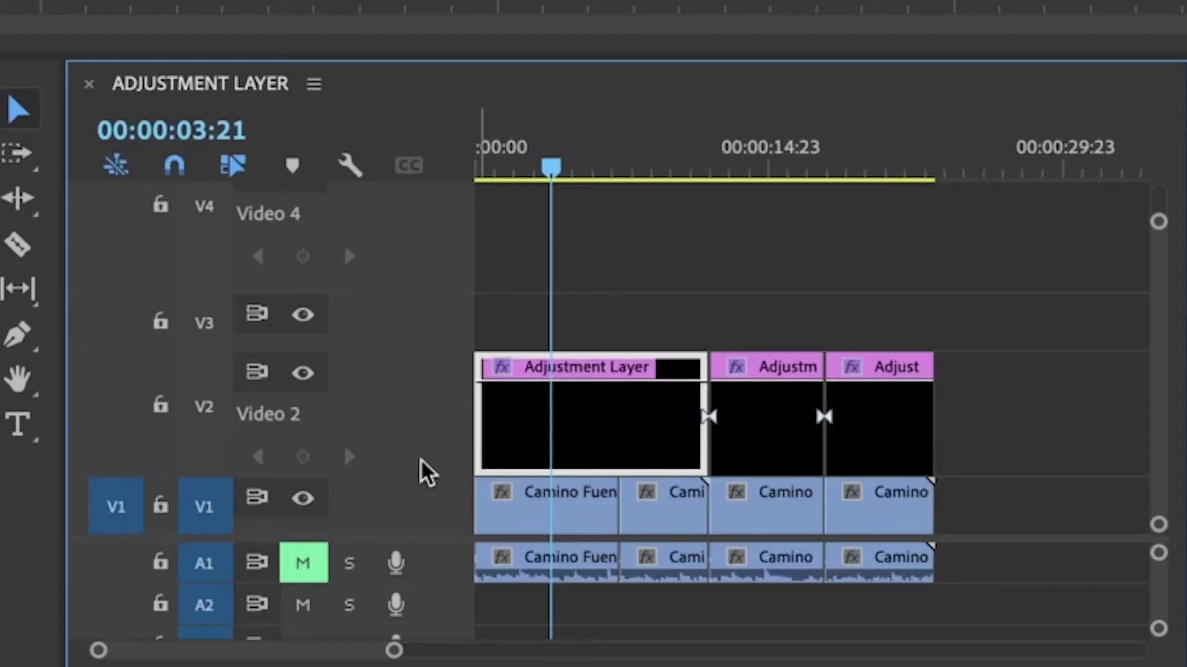
{"action": "double_click", "coordinate": [432, 516]}
{"action": "left_click", "coordinate": [556, 451]}
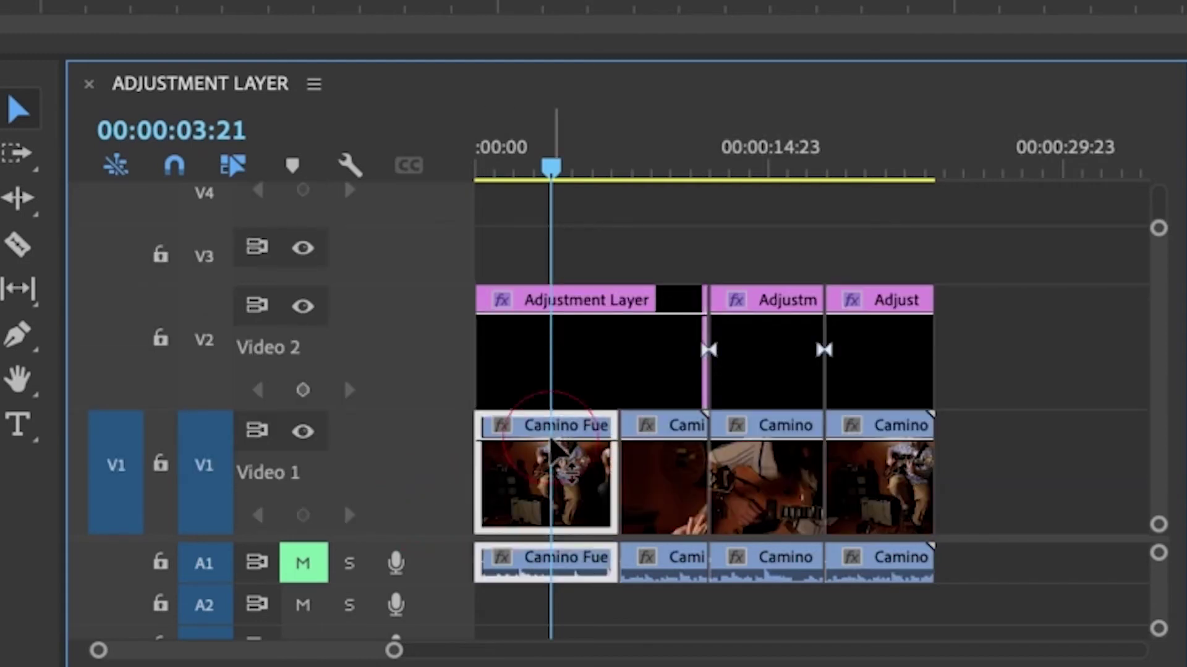
{"action": "left_click", "coordinate": [662, 437]}
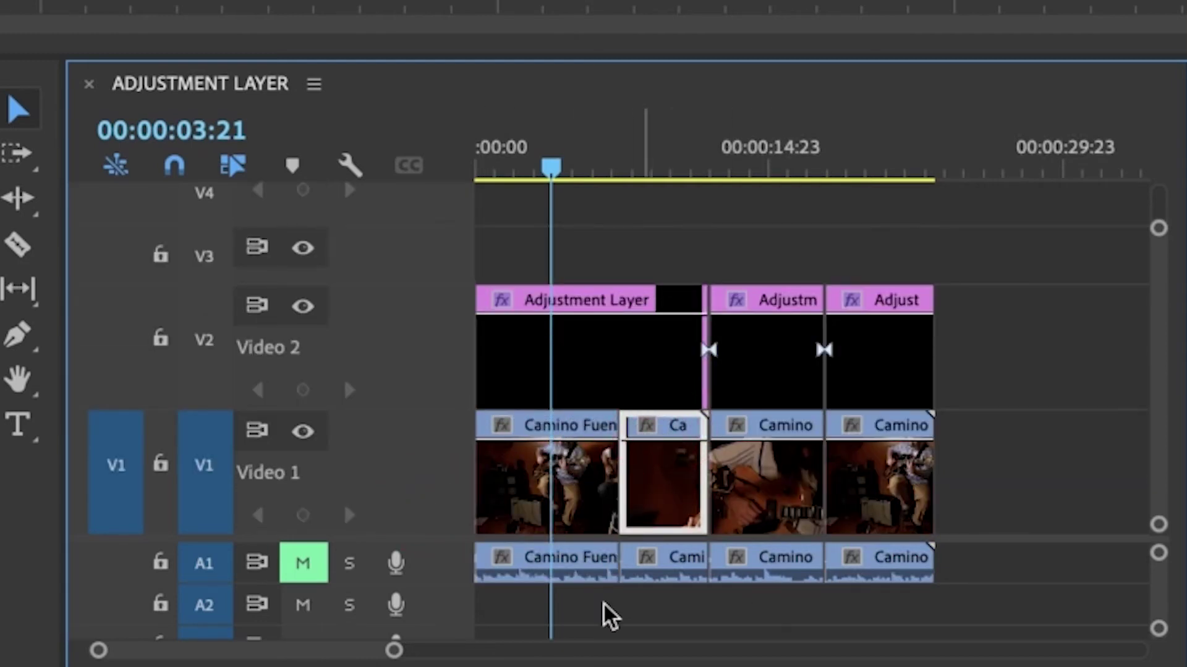
{"action": "left_click_drag", "start_coordinate": [396, 652], "coordinate": [329, 652]}
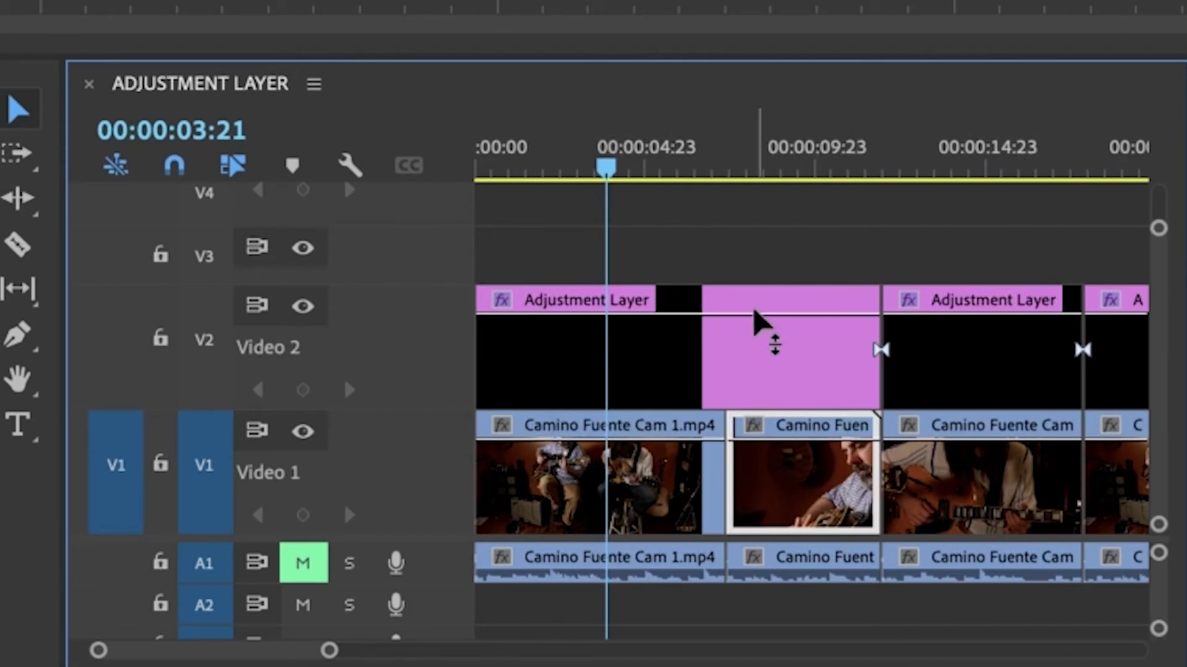
- Try lowering the opacity line of the first clip and of the first adjustment layer segment above it
{"action": "left_click", "coordinate": [633, 454]}
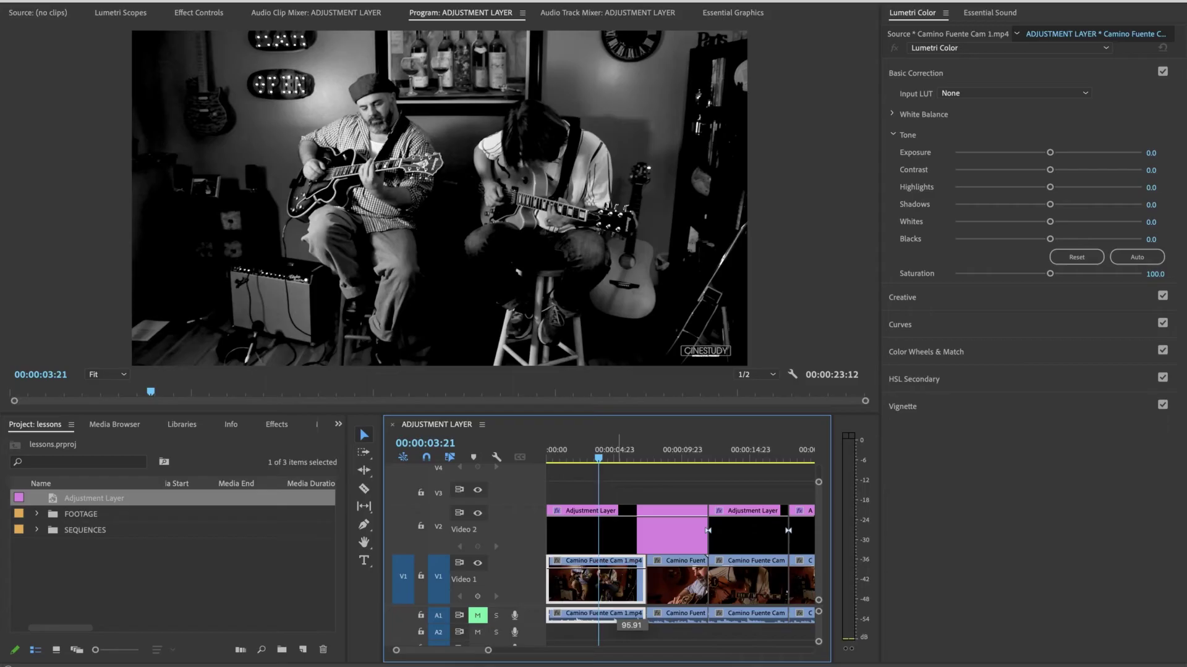
{"action": "left_click_drag", "start_coordinate": [617, 578], "coordinate": [623, 541]}
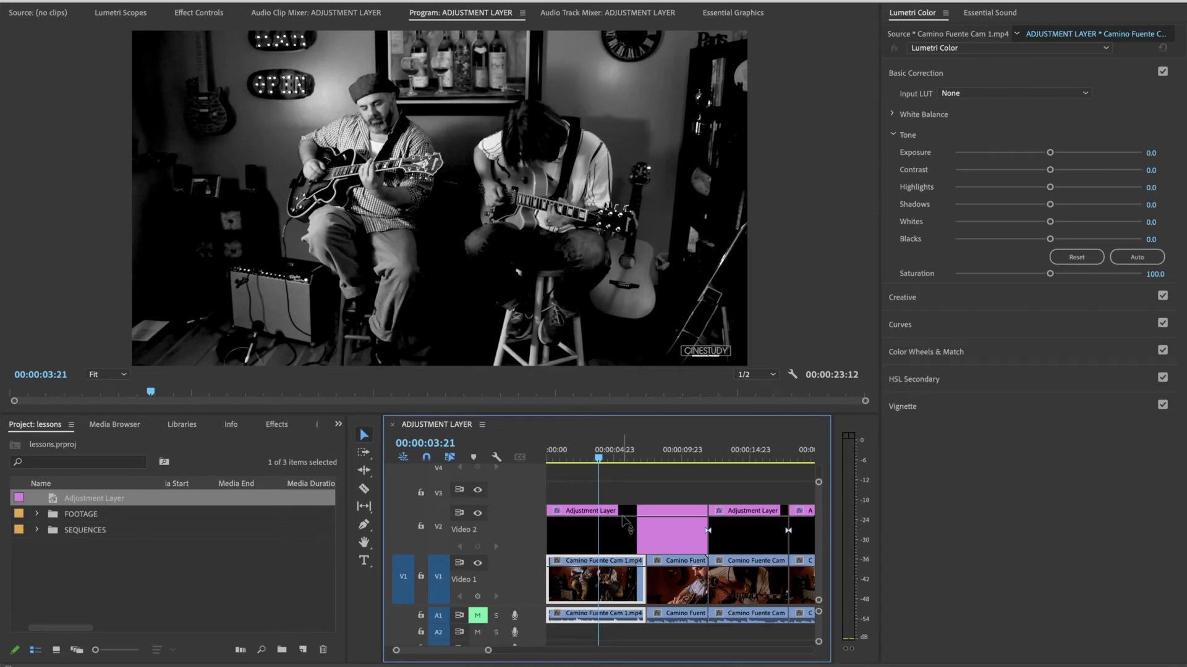
{"action": "left_click", "coordinate": [622, 529]}
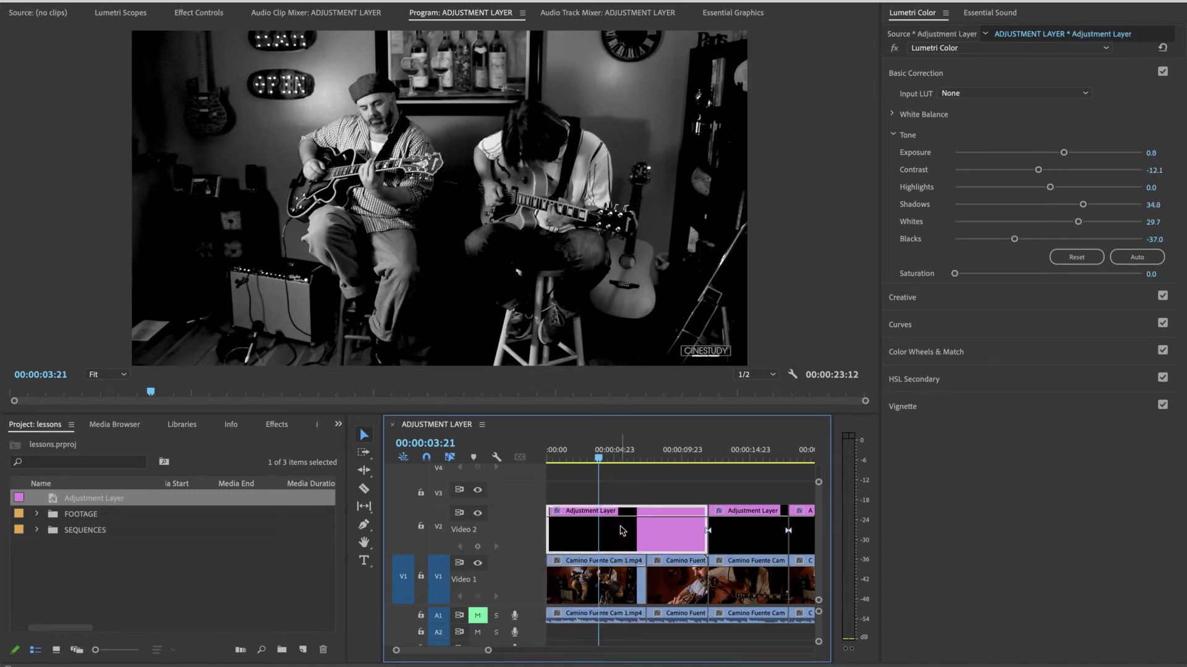
{"action": "left_click_drag", "start_coordinate": [623, 517], "coordinate": [632, 573]}
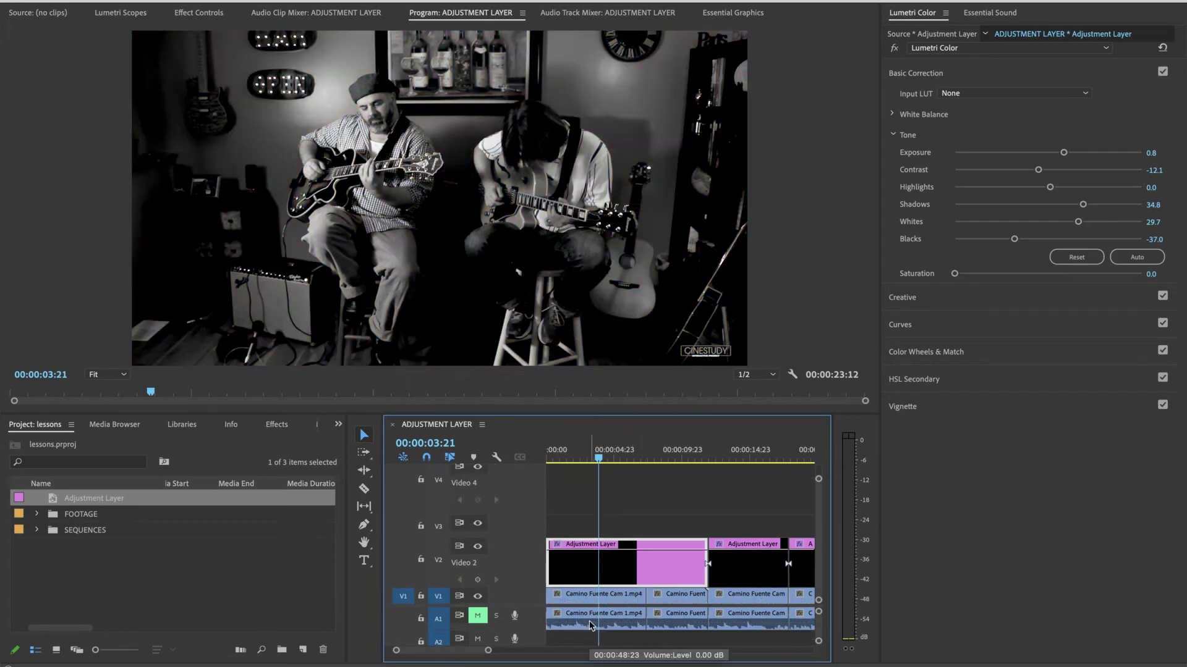
- Add two opacity keyframes to the first adjustment layer segment with the Pen tool, drop the second to 0 near 00:00:03:01, and play the fade
{"action": "mouse_move", "coordinate": [599, 466]}
{"action": "left_mouse_down"}
{"action": "mouse_move", "coordinate": [671, 470]}
{"action": "mouse_move", "coordinate": [604, 471]}
{"action": "mouse_move", "coordinate": [593, 488]}
{"action": "left_mouse_up"}
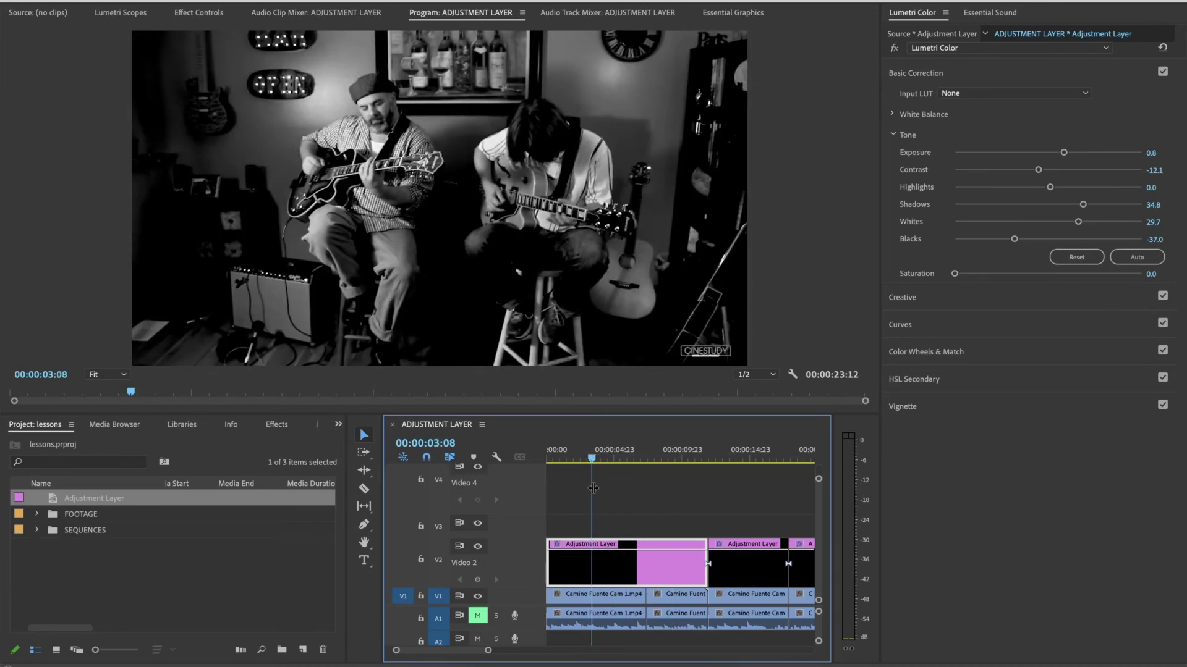
{"action": "left_click", "coordinate": [364, 525]}
{"action": "left_click", "coordinate": [581, 551]}
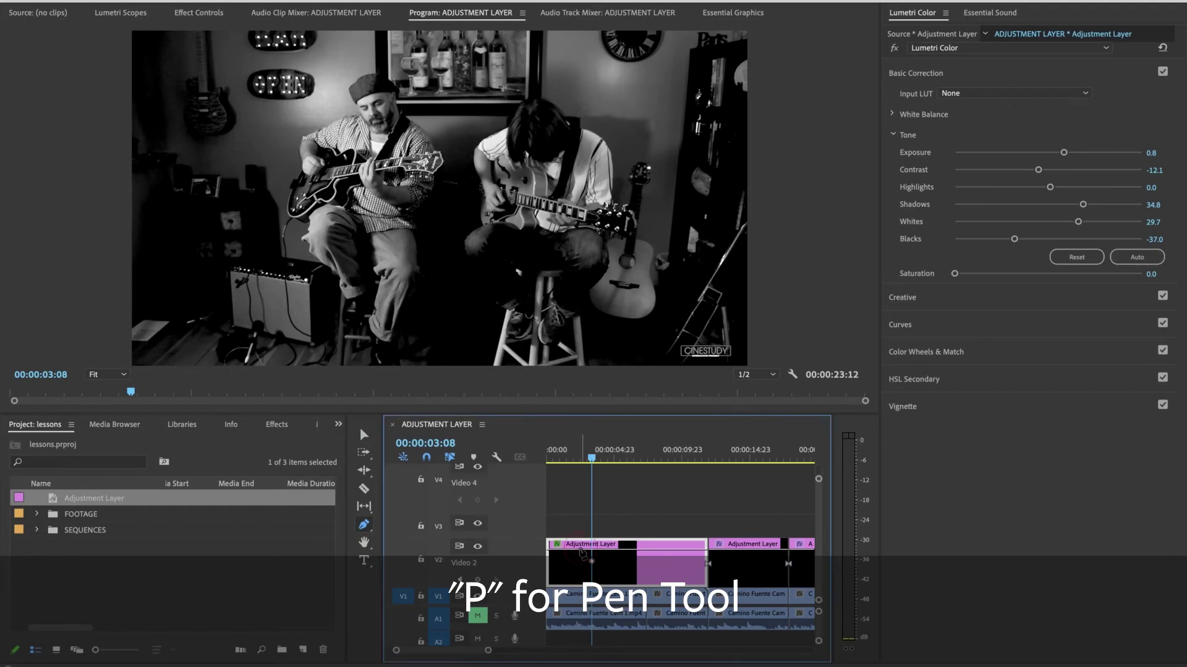
{"action": "left_click", "coordinate": [595, 551]}
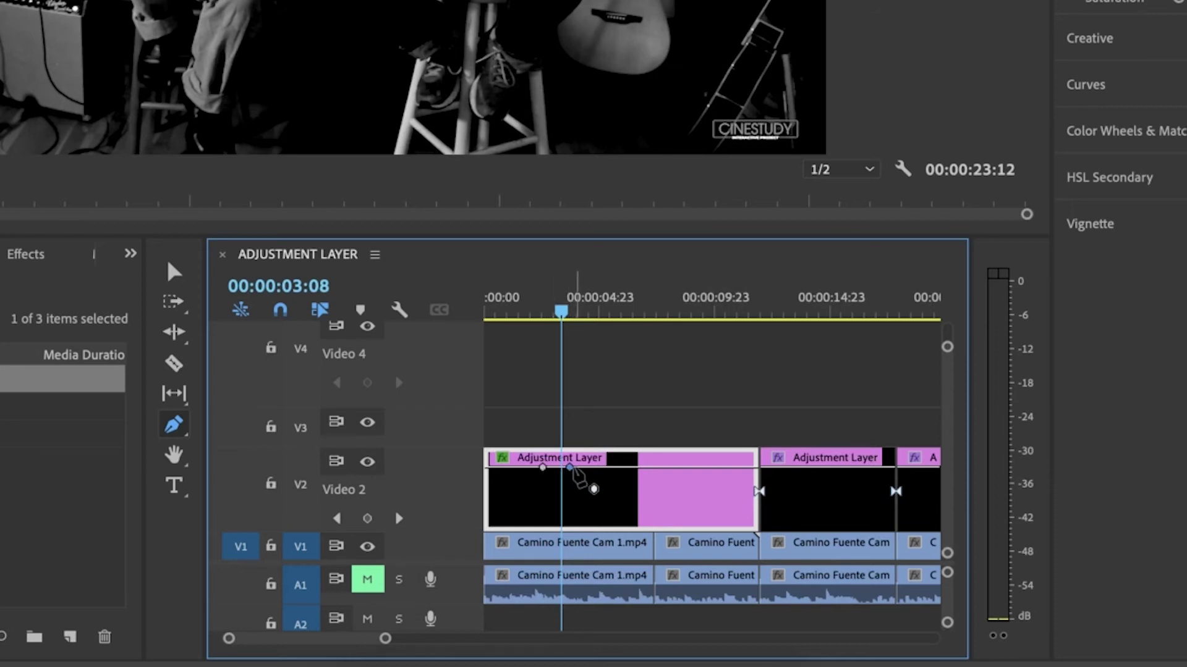
{"action": "left_click_drag", "start_coordinate": [569, 467], "coordinate": [554, 523]}
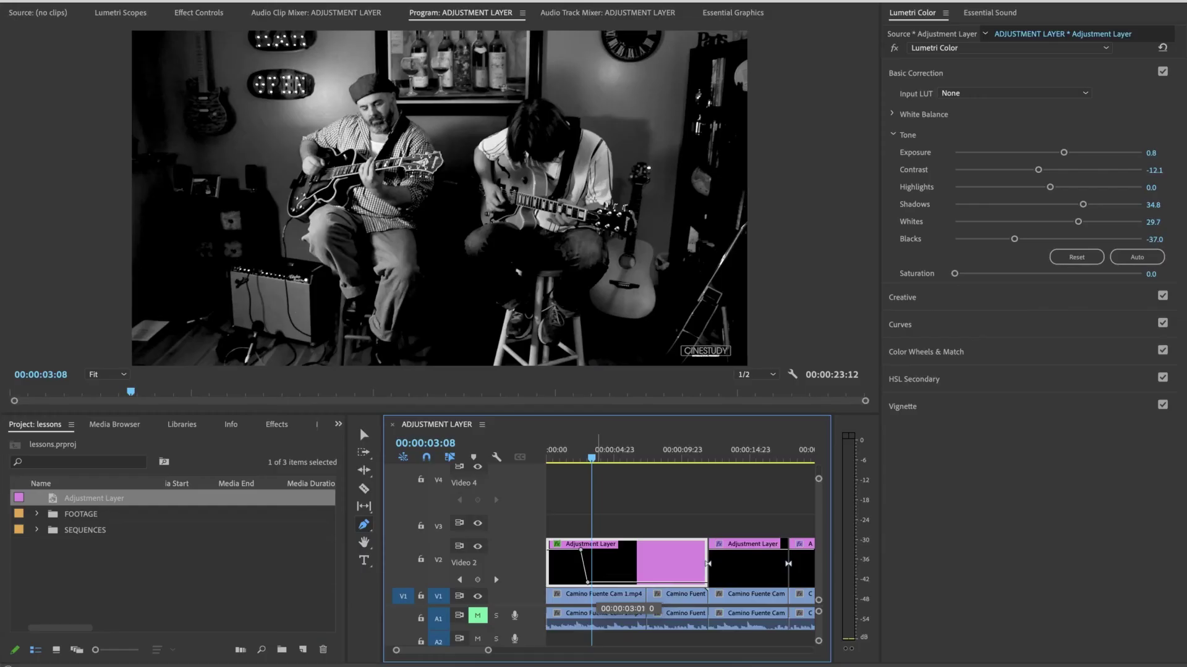
{"action": "left_click", "coordinate": [579, 461]}
{"action": "key", "text": "space"}
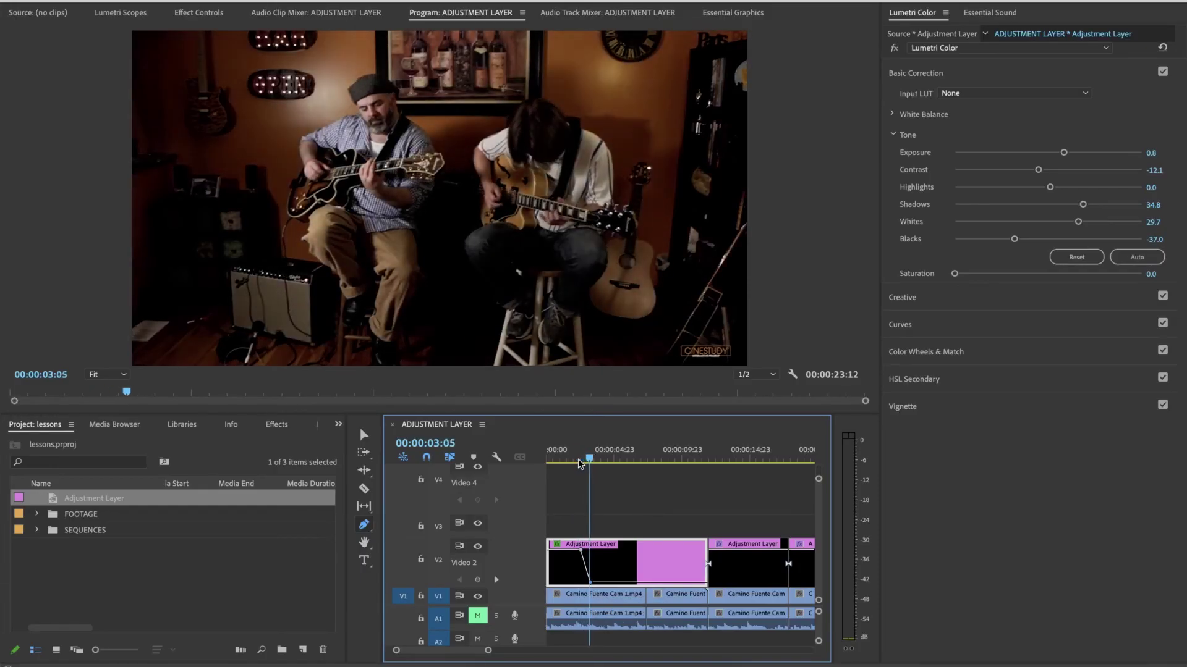
{"action": "key", "text": "space"}
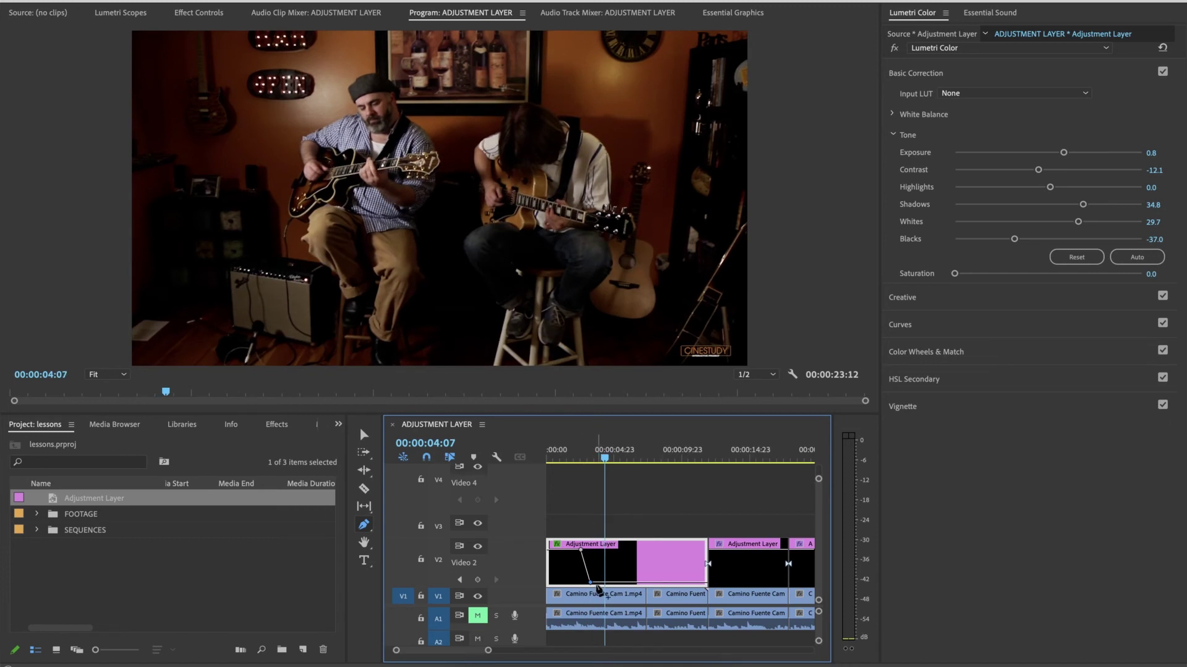
- Lengthen the fade to colour by moving the zero-opacity keyframe to about 00:00:04:07, and play it back
{"action": "left_click_drag", "start_coordinate": [591, 582], "coordinate": [604, 582]}
{"action": "left_click_drag", "start_coordinate": [599, 461], "coordinate": [576, 465]}
{"action": "key", "text": "space"}
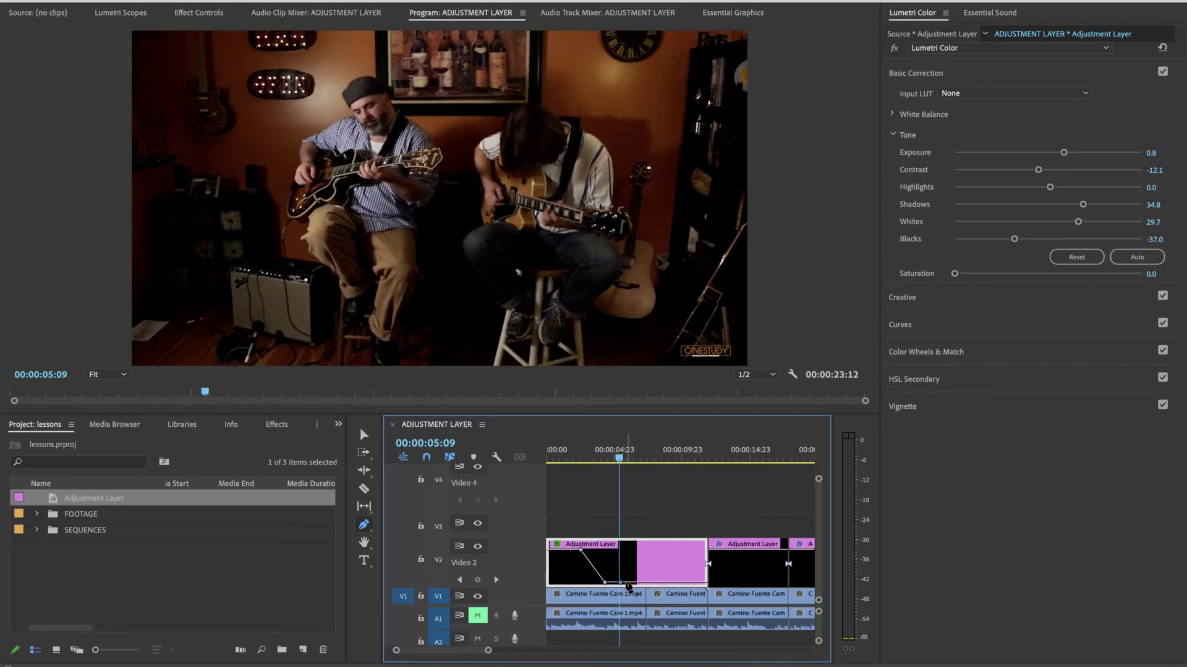
- Return the first adjustment layer segment's opacity to 100 with a keyframe at 00:00:05:15, and play the transition back to black and white
{"action": "left_click_drag", "start_coordinate": [622, 583], "coordinate": [621, 547]}
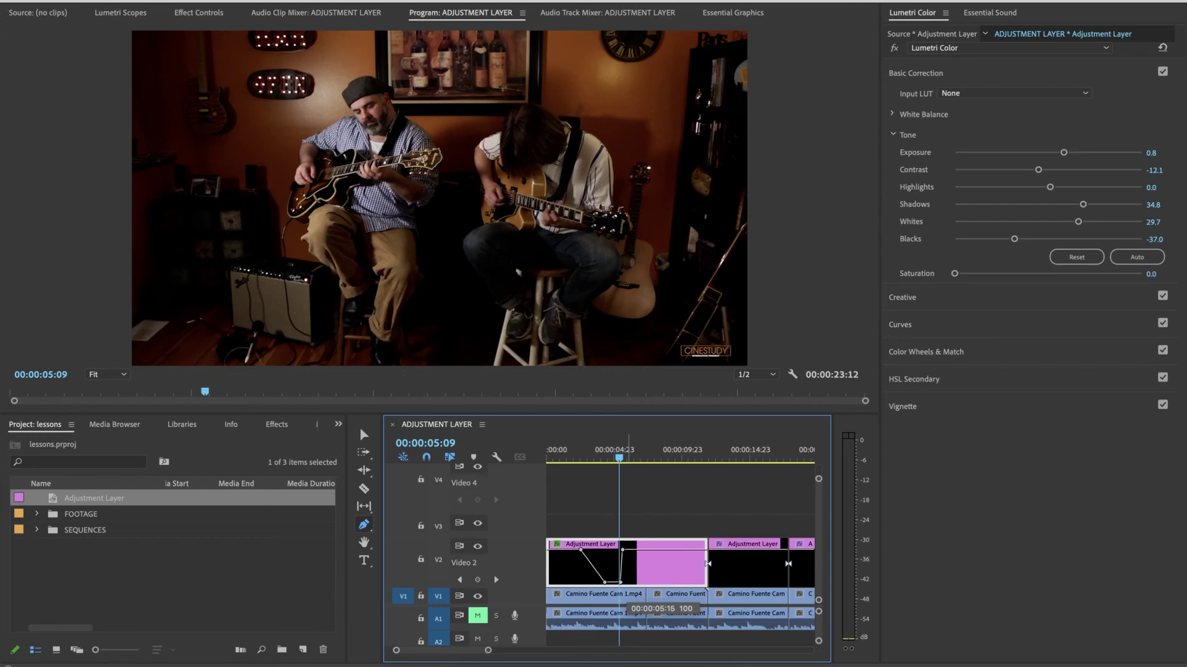
{"action": "left_click", "coordinate": [615, 453]}
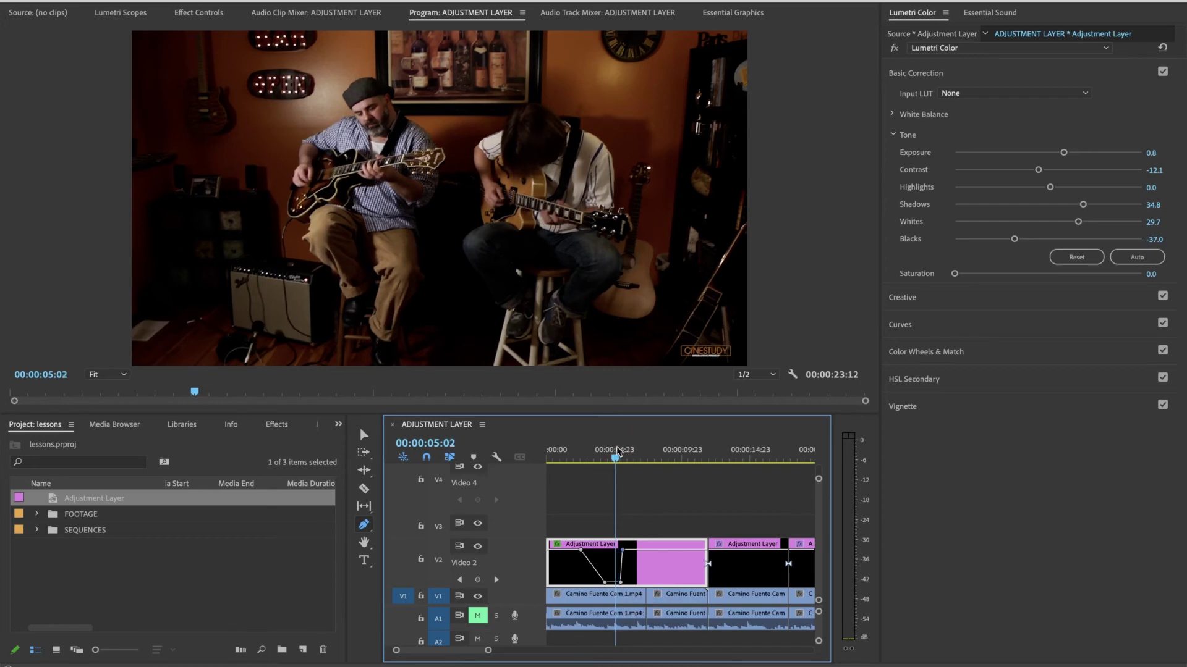
{"action": "key", "text": "space"}
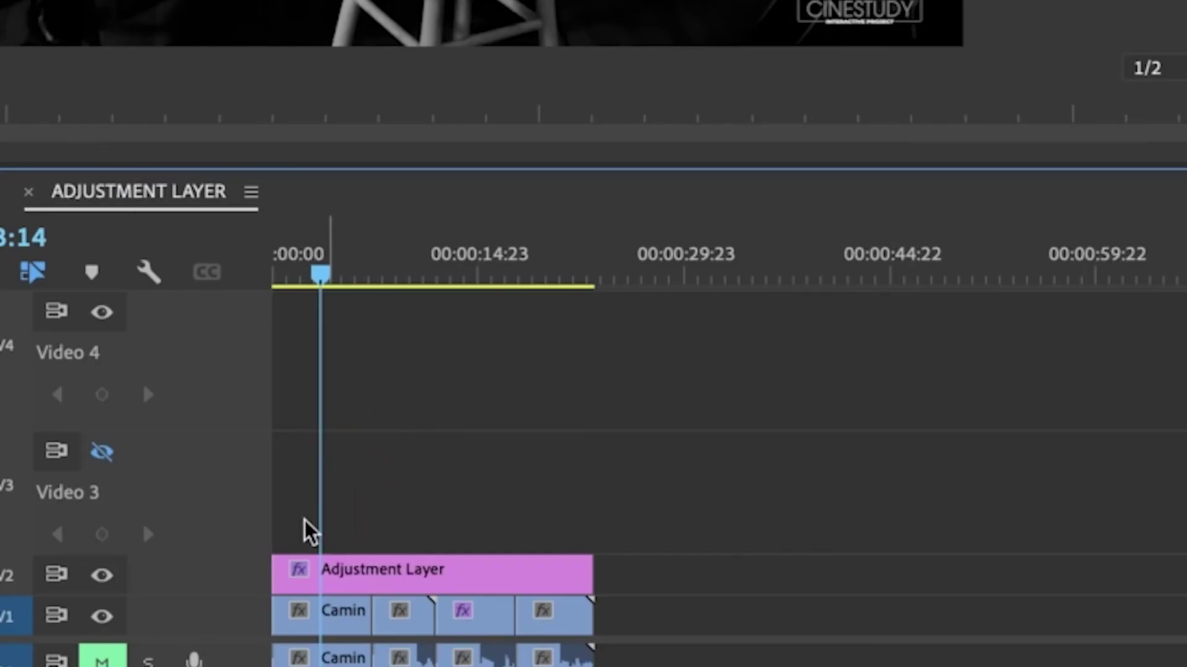
- Expand tracks V2 and V1 under the full-length adjustment layer and lower the layer's opacity line
{"action": "double_click", "coordinate": [225, 583]}
{"action": "left_click_drag", "start_coordinate": [344, 503], "coordinate": [344, 514]}
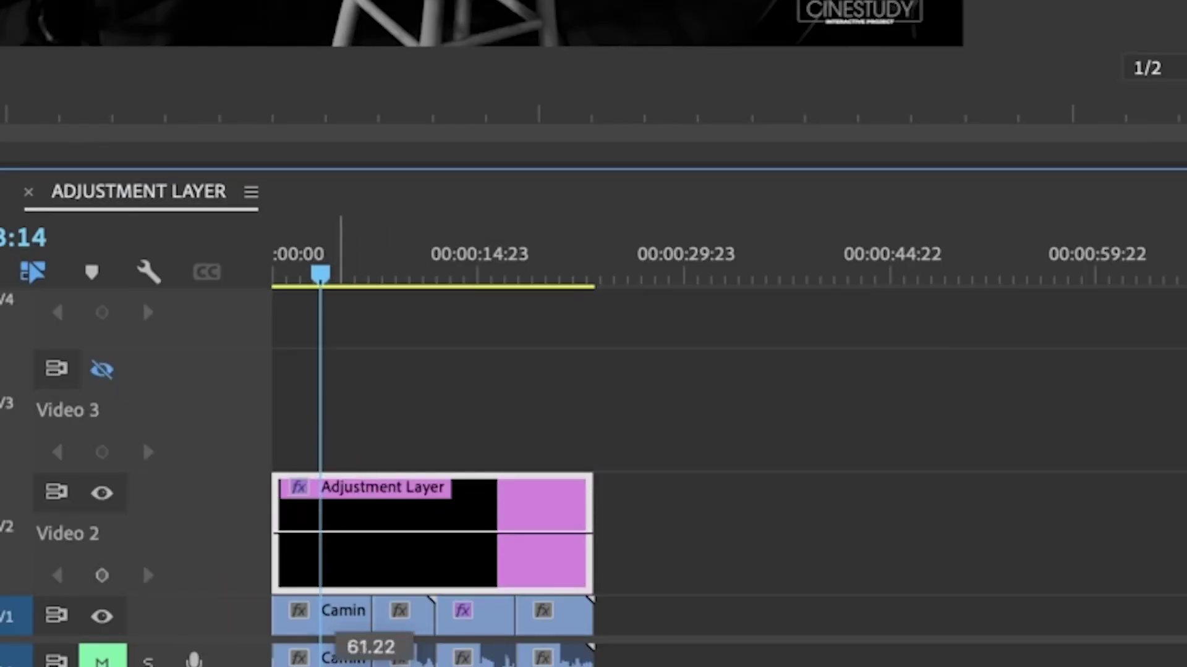
{"action": "left_click", "coordinate": [337, 615]}
{"action": "double_click", "coordinate": [252, 631]}
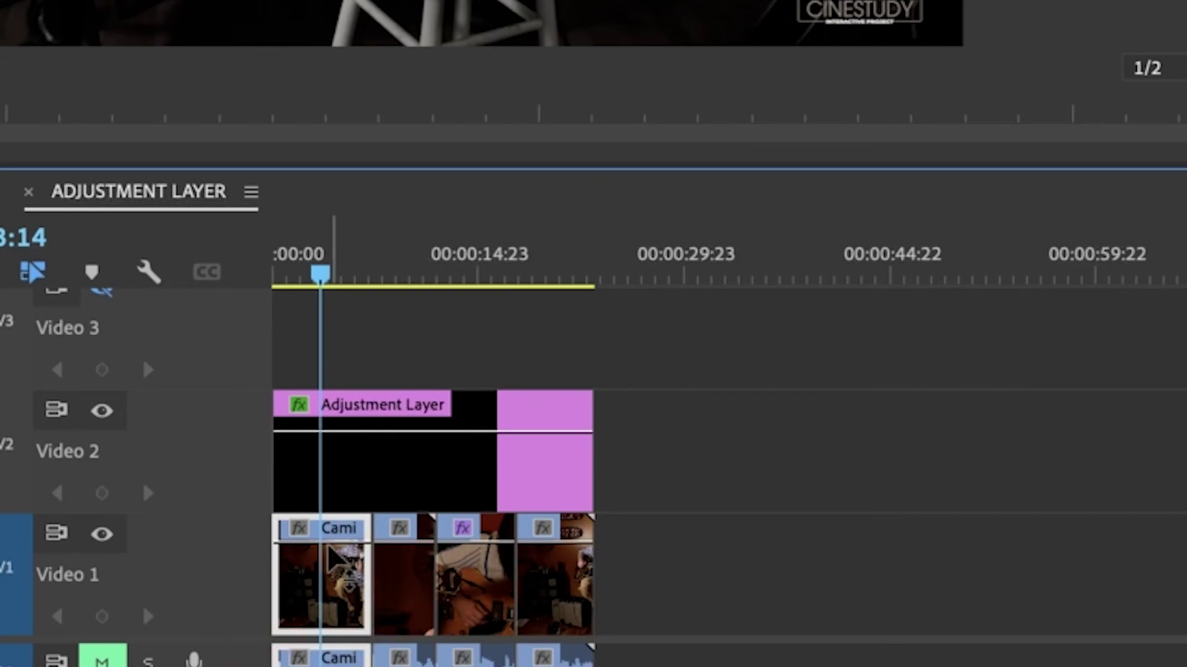
- Raise the full-length adjustment layer's opacity line back up
{"action": "left_click", "coordinate": [355, 463]}
{"action": "left_click", "coordinate": [468, 340]}
{"action": "left_click", "coordinate": [379, 476]}
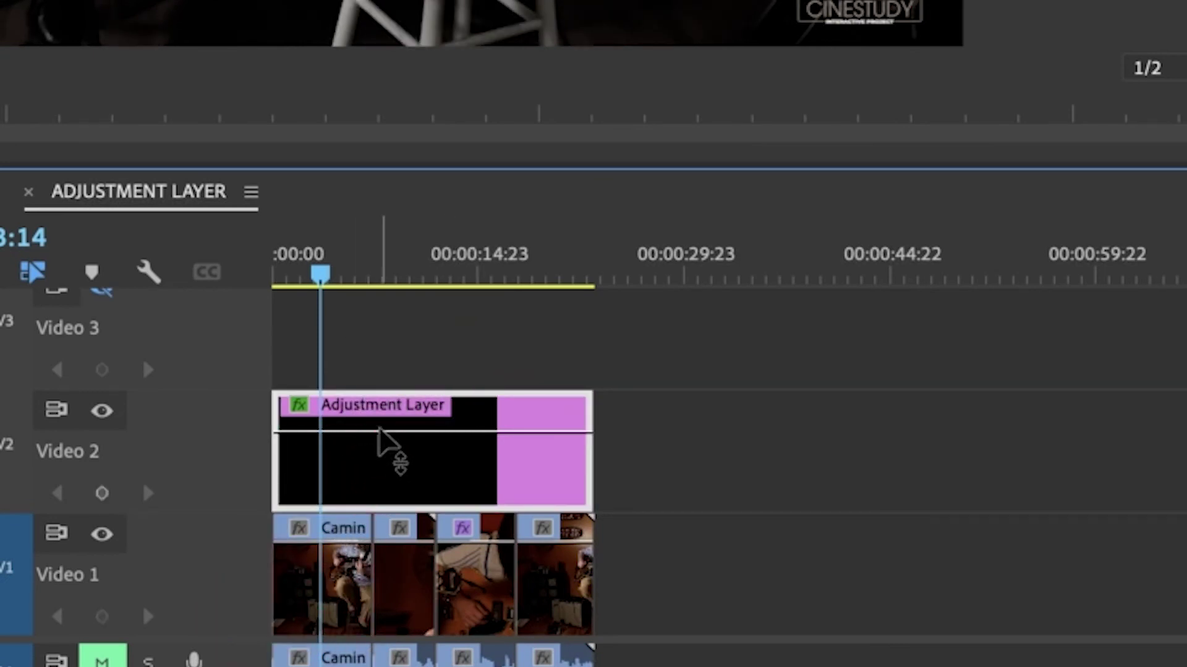
{"action": "left_click_drag", "start_coordinate": [389, 432], "coordinate": [381, 385]}
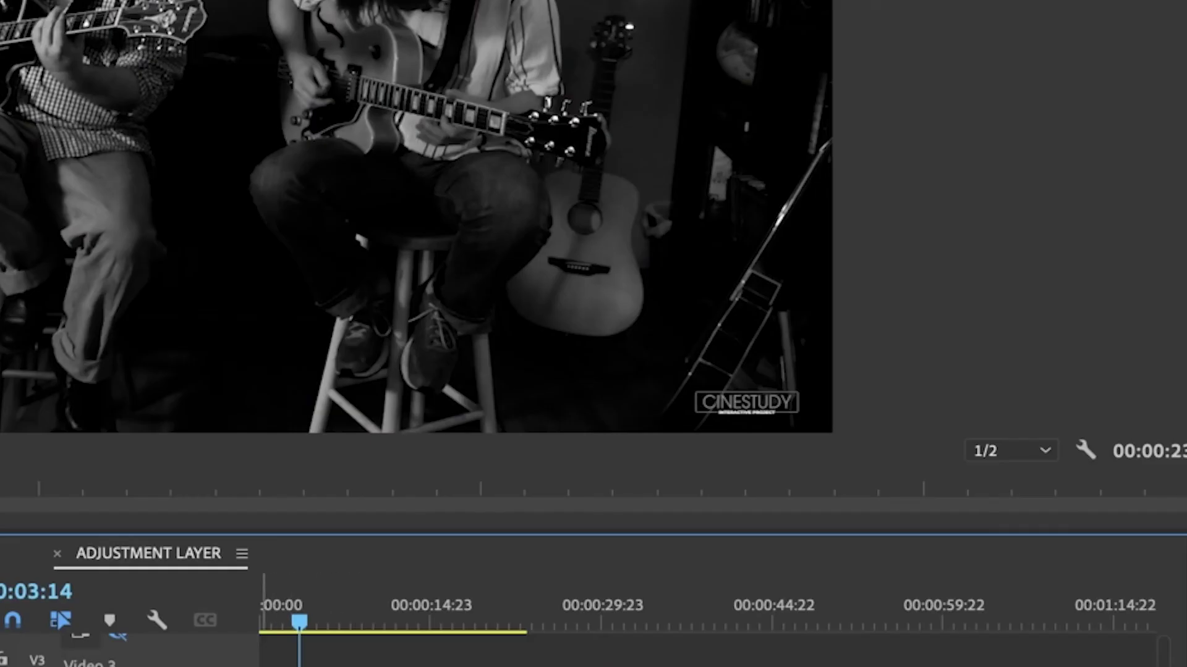
{"action": "left_click", "coordinate": [155, 620]}
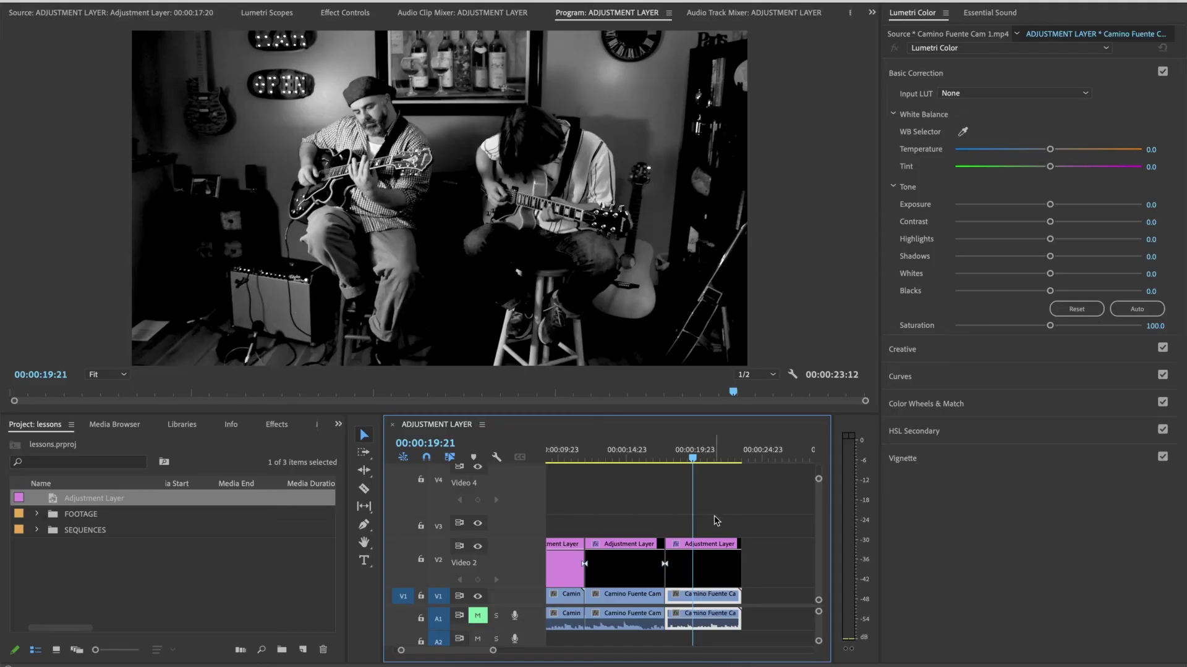
- Briefly play the last clip, stopping at 00:00:19:13, and create a second adjustment layer with the default 1440 × 1080, 23.976 fps settings
{"action": "left_click_drag", "start_coordinate": [697, 450], "coordinate": [690, 495]}
{"action": "left_click", "coordinate": [697, 498]}
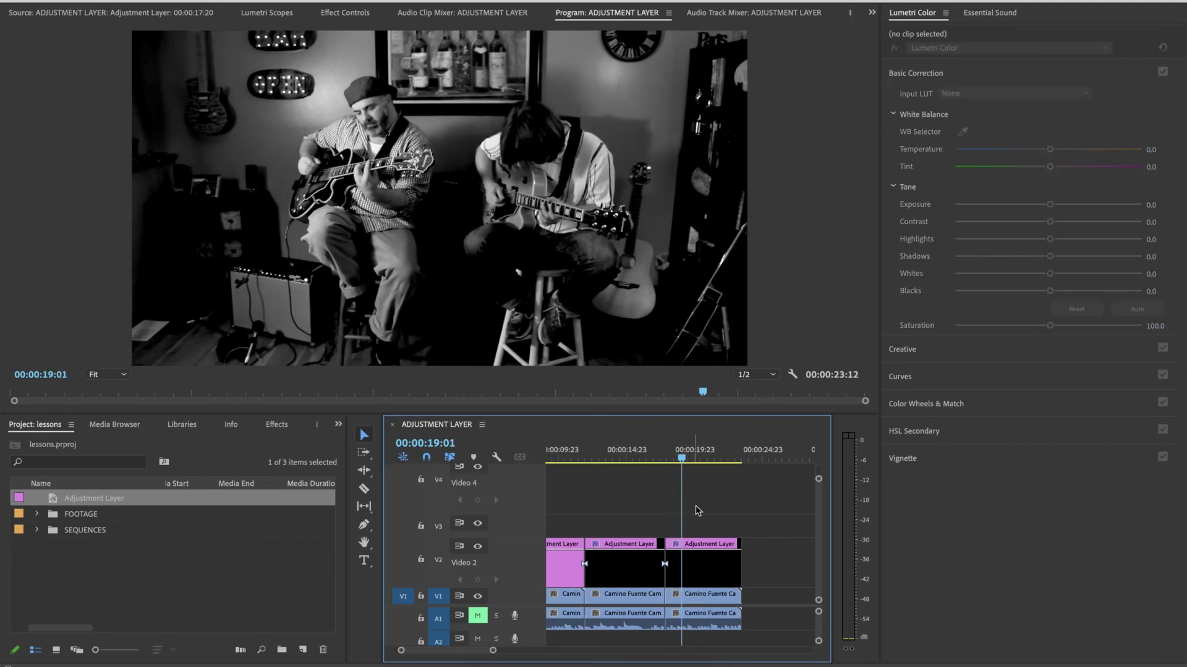
{"action": "key", "text": "space"}
{"action": "key", "text": "space"}
{"action": "left_click", "coordinate": [303, 650]}
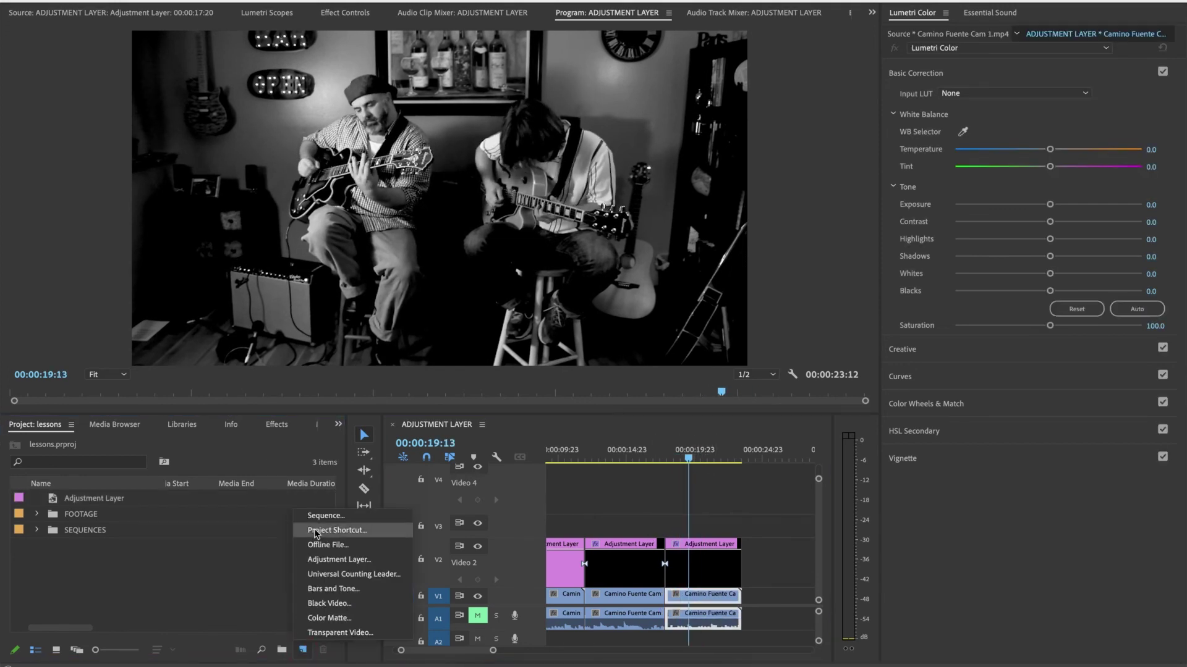
{"action": "left_click", "coordinate": [316, 560]}
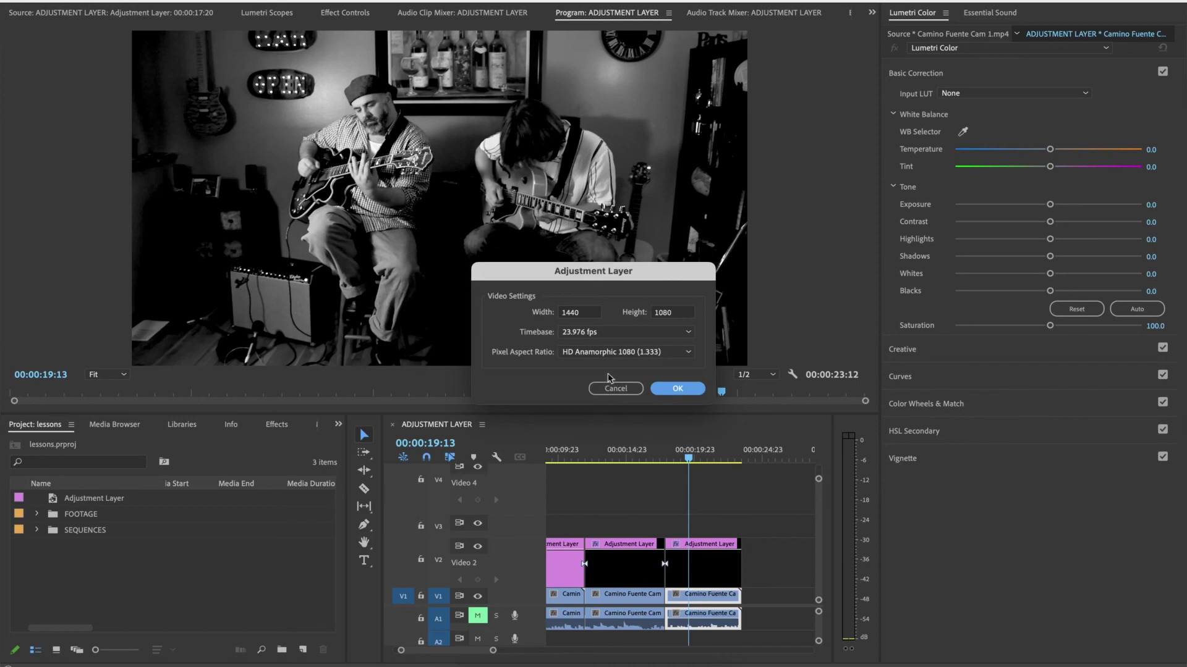
{"action": "left_click", "coordinate": [678, 388]}
- Place the new adjustment layer on track V3 above the last clip's segment and set its Lumetri Tint to 100
{"action": "left_click_drag", "start_coordinate": [56, 509], "coordinate": [741, 525]}
{"action": "left_click", "coordinate": [696, 527]}
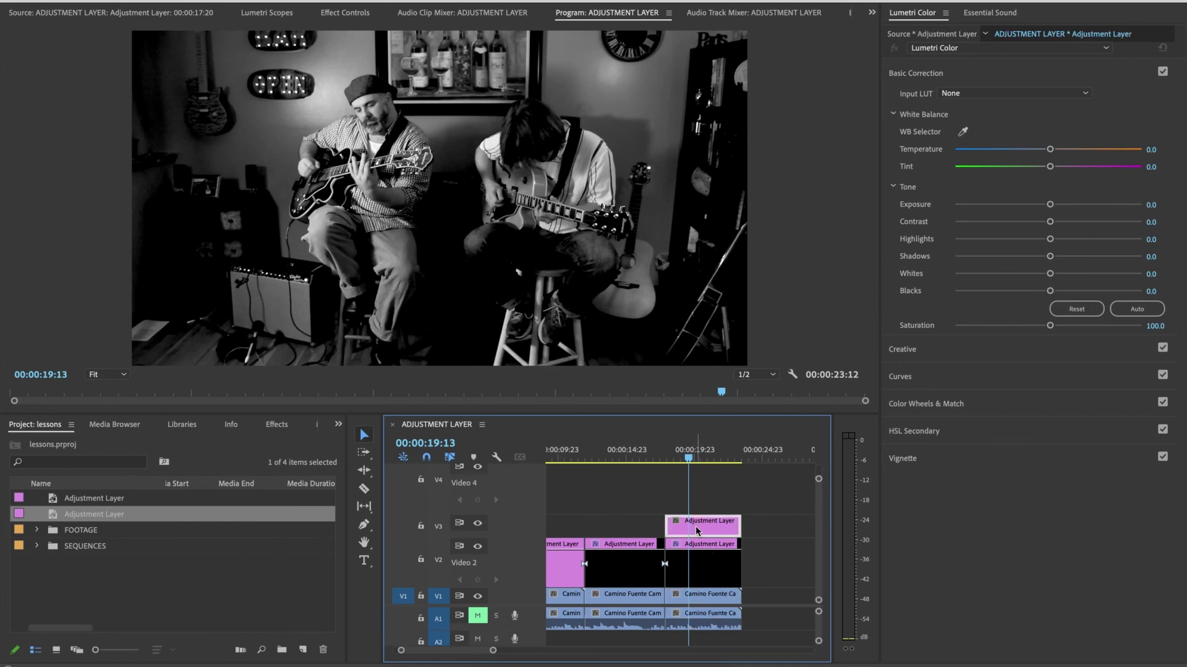
{"action": "left_click_drag", "start_coordinate": [1050, 166], "coordinate": [1148, 167]}
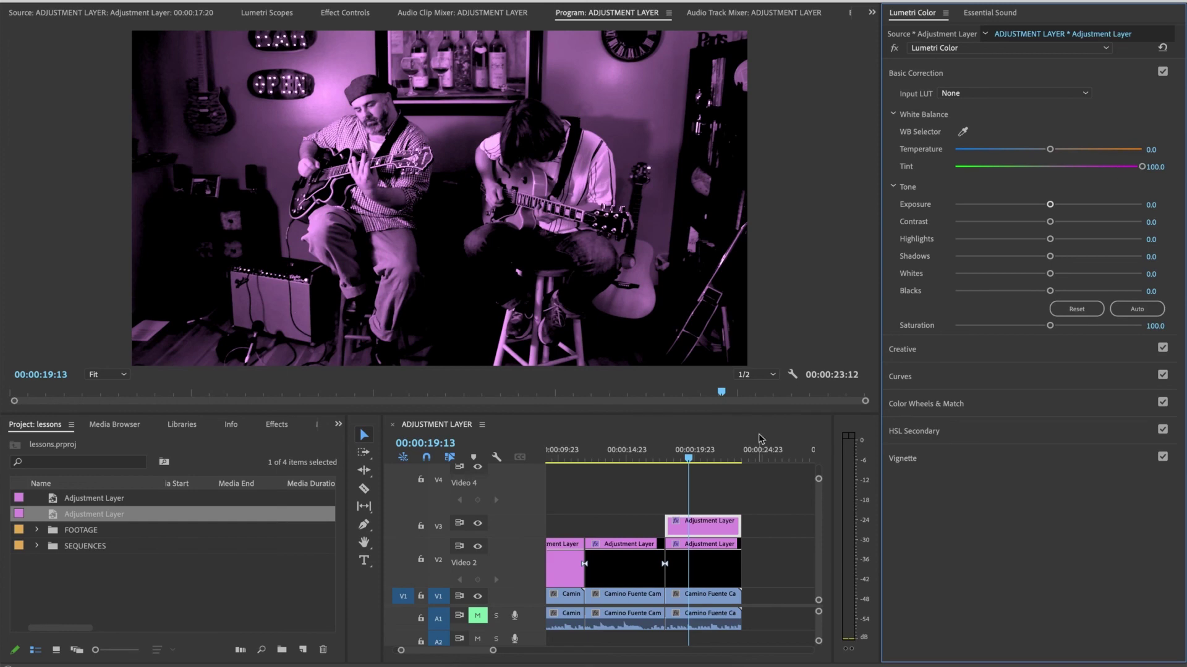
- Switch the output of track V3 and that of track V2 off and on at 00:00:19:23 to compare each layer's effect
{"action": "left_click", "coordinate": [656, 528]}
{"action": "left_click", "coordinate": [480, 525]}
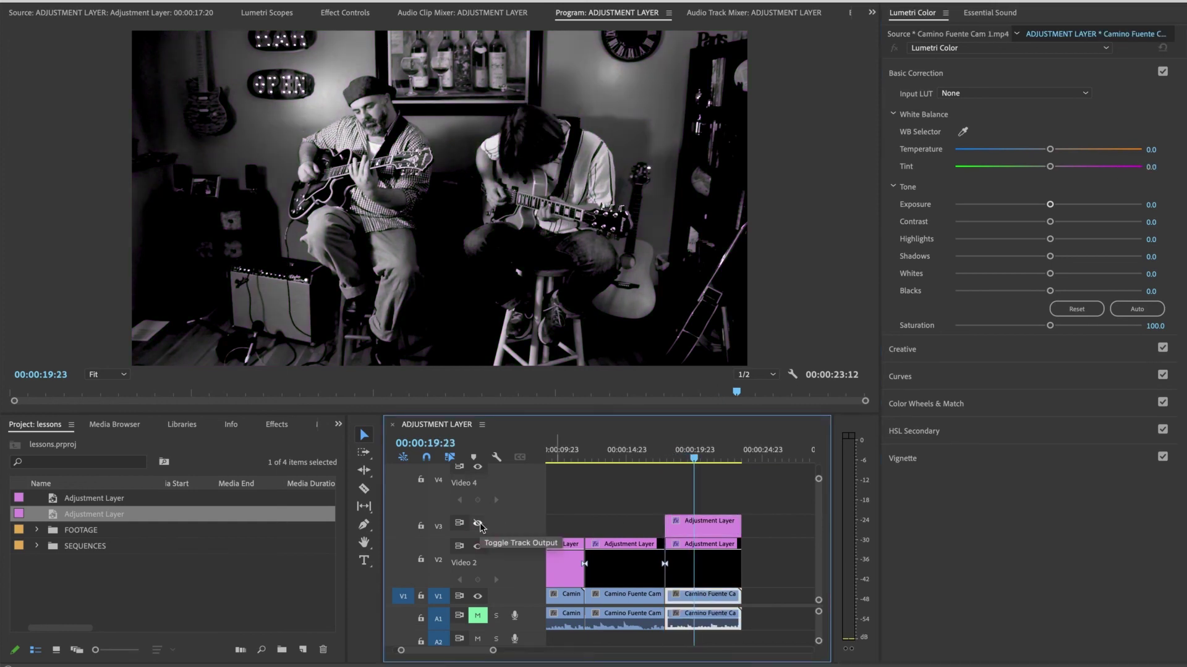
{"action": "left_click", "coordinate": [480, 525]}
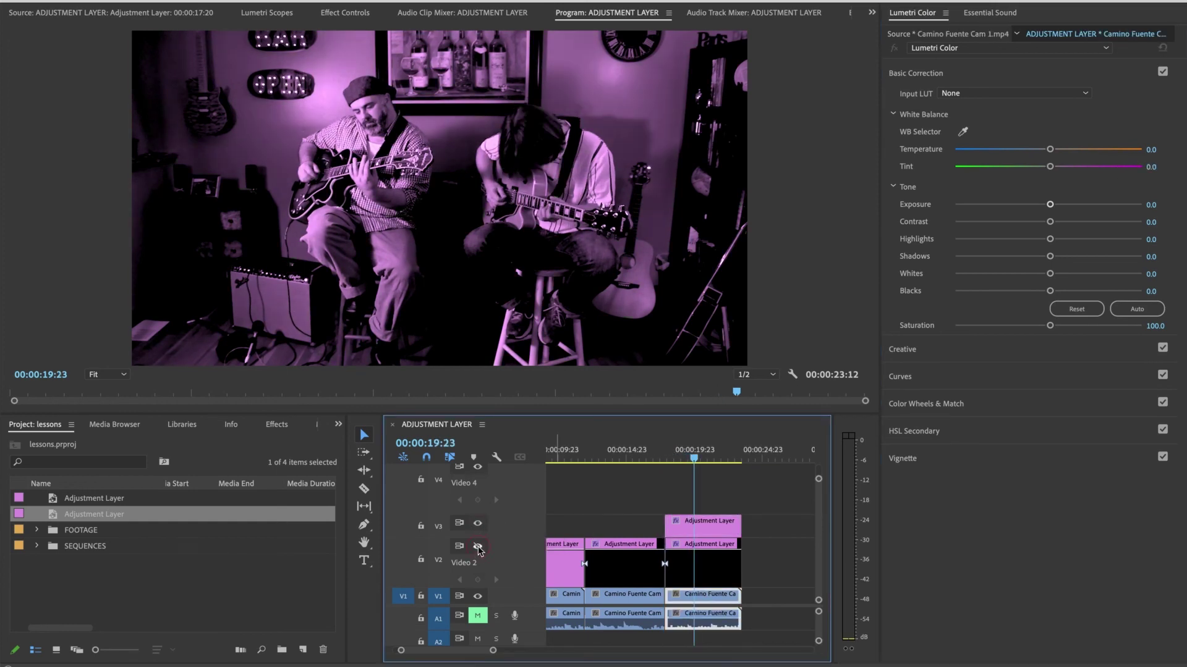
{"action": "left_click", "coordinate": [478, 547]}
{"action": "left_click", "coordinate": [477, 547]}
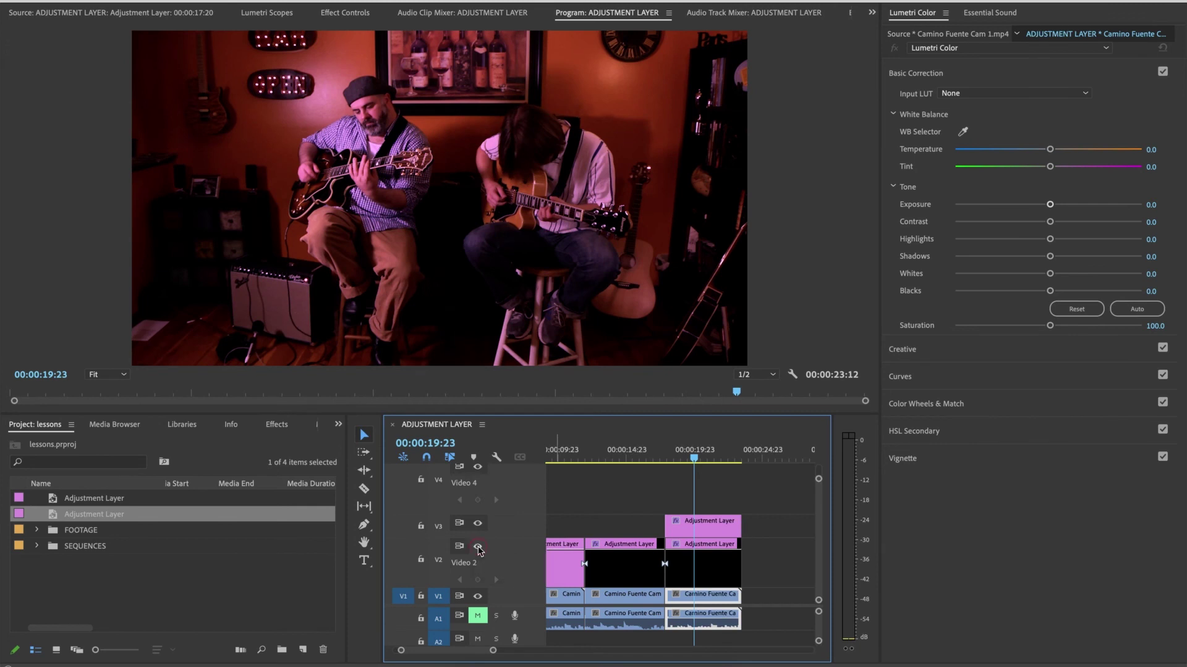
- Select both adjustment layers over the last clip, expand track V3 and lower the opacity line of the tinted layer
{"action": "left_click_drag", "start_coordinate": [722, 505], "coordinate": [707, 564]}
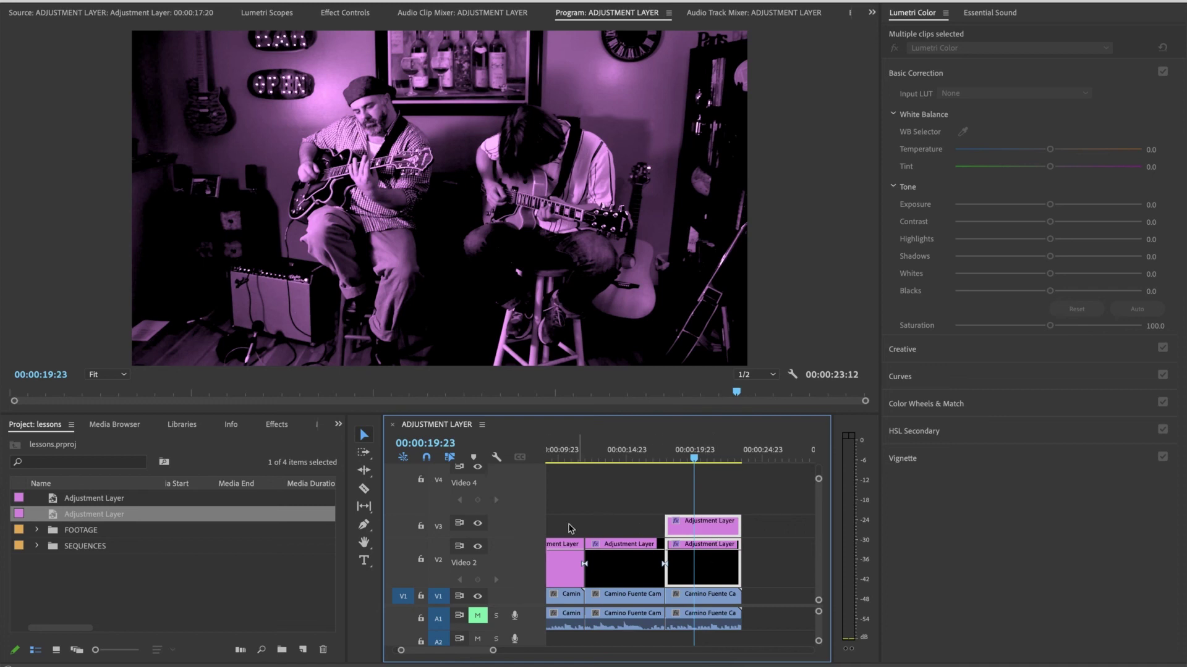
{"action": "double_click", "coordinate": [518, 530]}
{"action": "left_click_drag", "start_coordinate": [707, 501], "coordinate": [707, 527]}
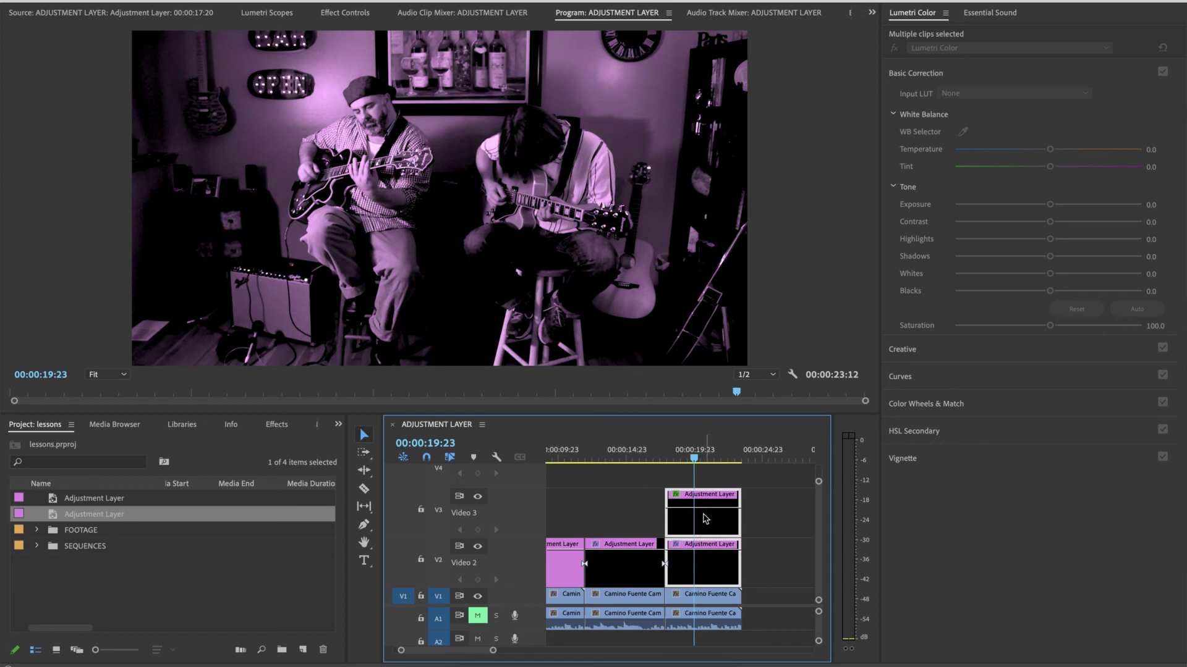
{"action": "left_click_drag", "start_coordinate": [711, 508], "coordinate": [710, 510]}
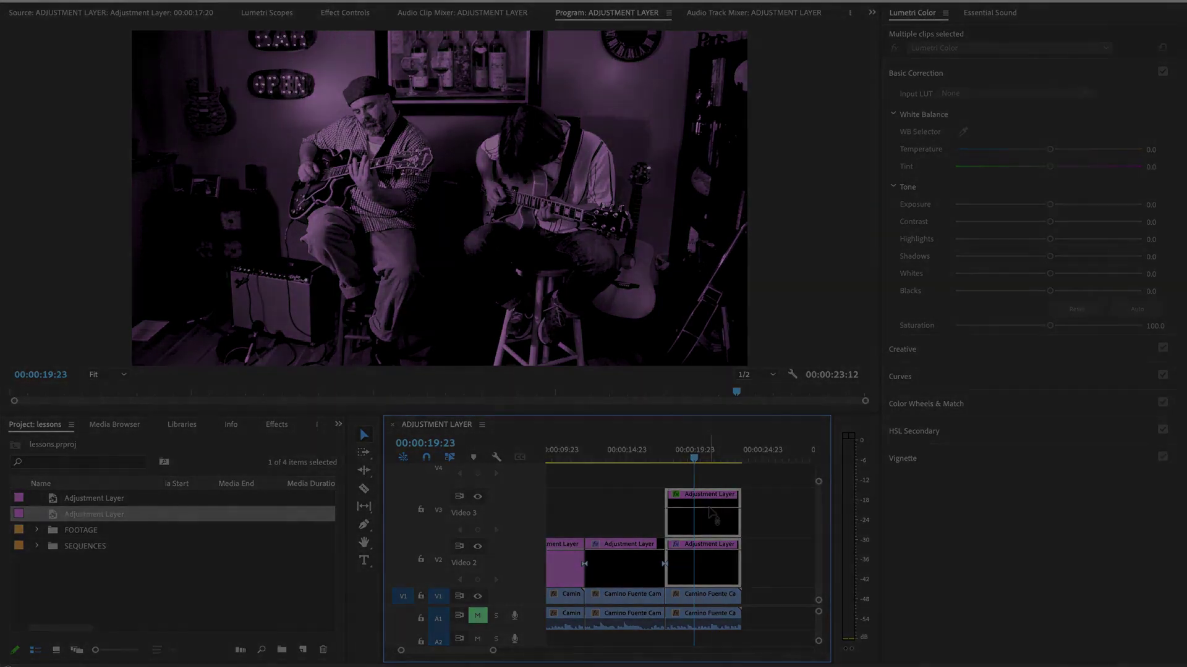